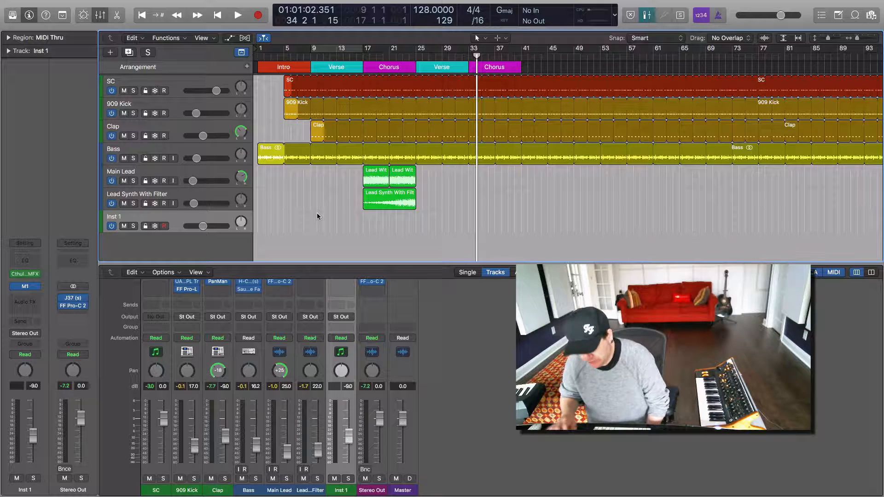
# Step: Return the playhead to the song start and review the tracks one by one, from 909 Kick through Lead Synth With Filter, plus SC
pyautogui.press('Return')
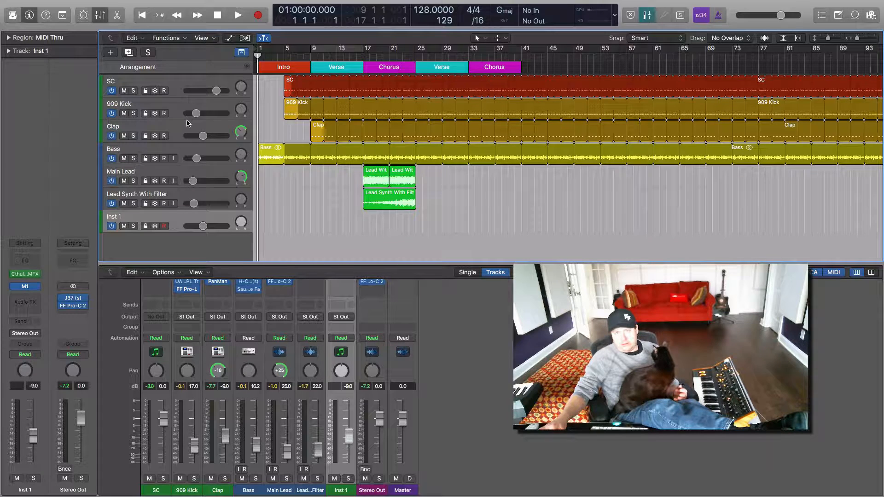
pyautogui.scroll(1, 182, 87)
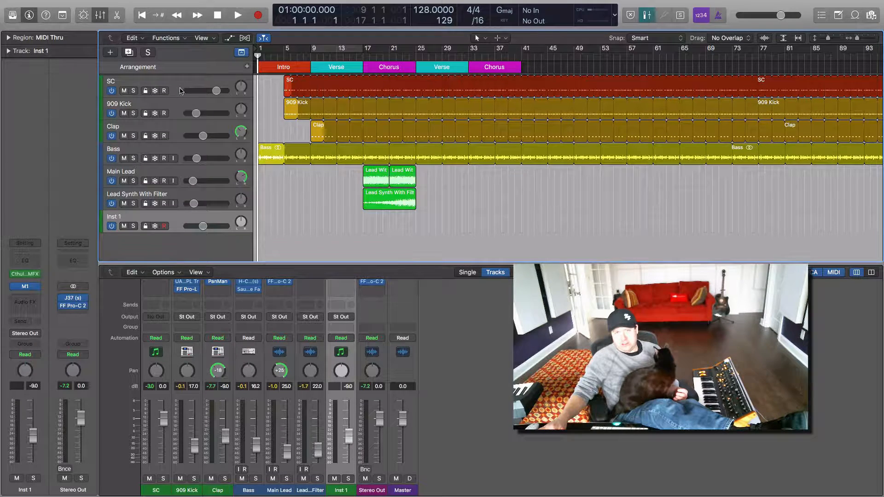
pyautogui.click(170, 114)
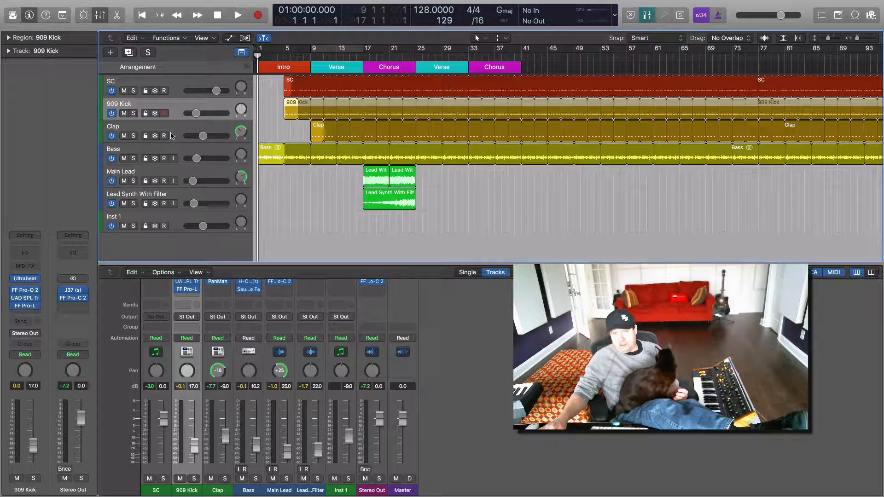
pyautogui.click(171, 135)
pyautogui.click(175, 155)
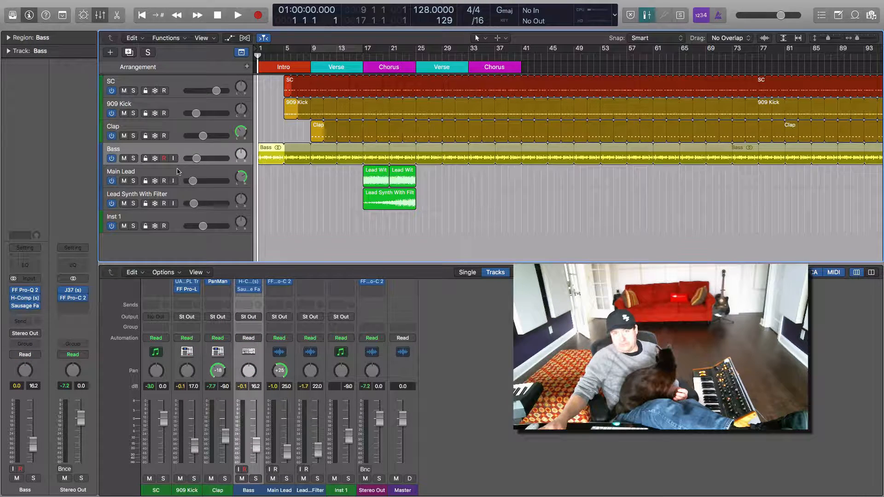
pyautogui.click(179, 174)
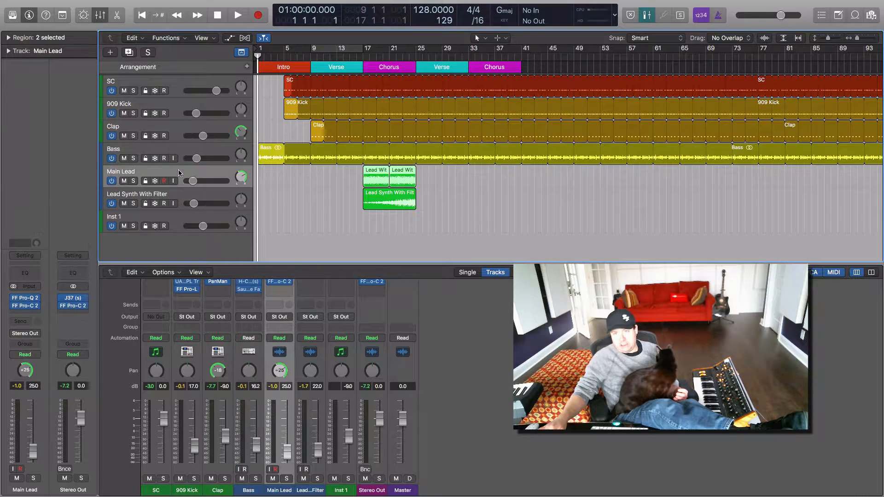
pyautogui.click(183, 196)
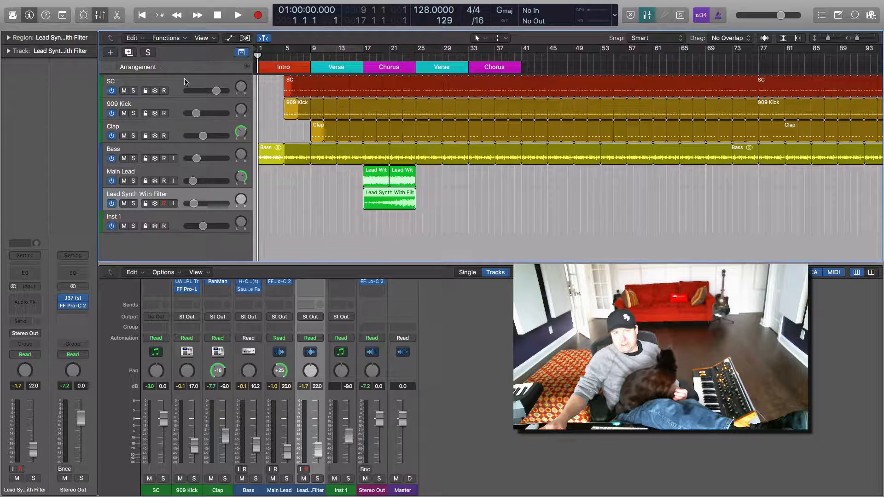
pyautogui.click(179, 91)
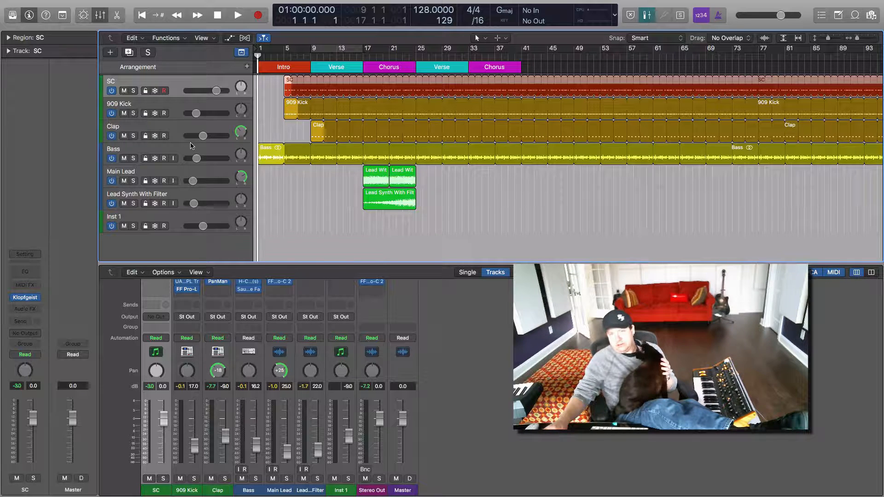
# Step: Solo the Bass track with its three insert plug-ins bypassed and play it from the start
pyautogui.click(174, 154)
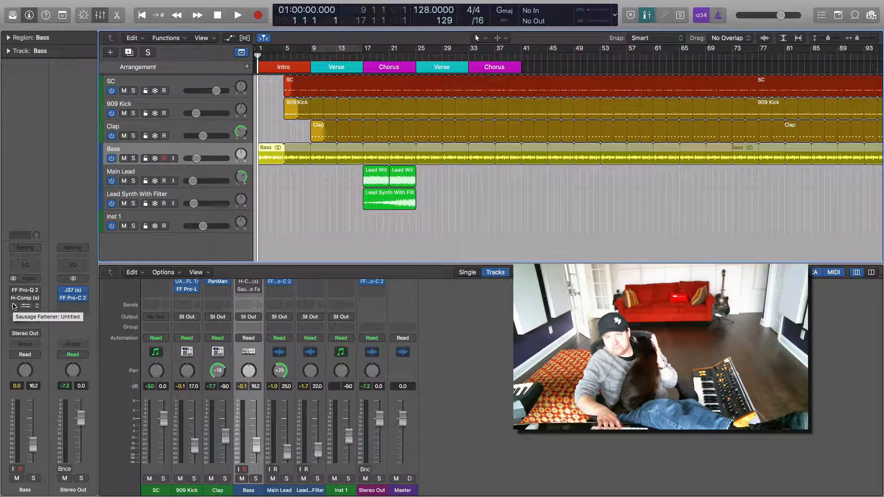
pyautogui.click(133, 158)
pyautogui.press('space')
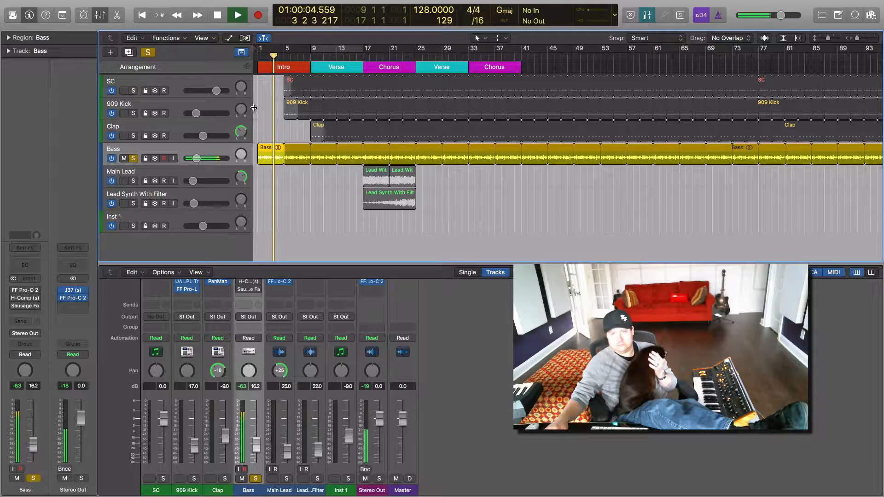
# Step: Enable FF Pro-Q 2 on the Bass track and set its low cut slope to 24 dB/oct
pyautogui.click(22, 292)
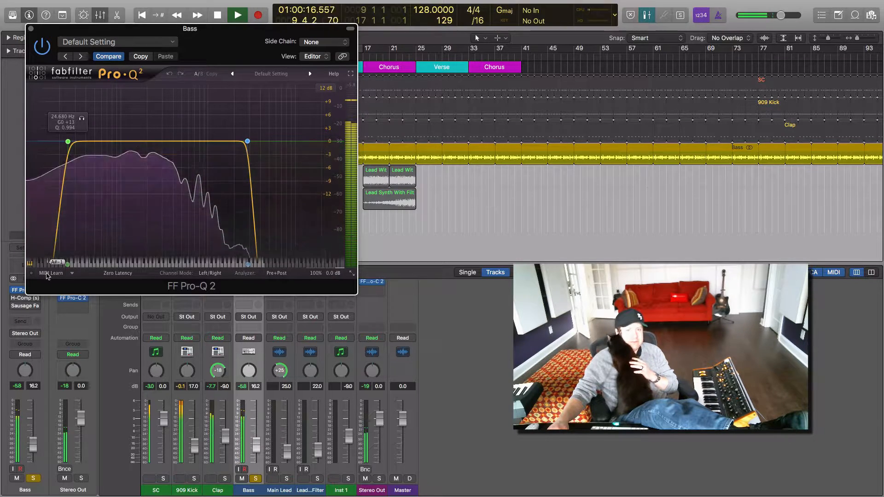
pyautogui.click(68, 141)
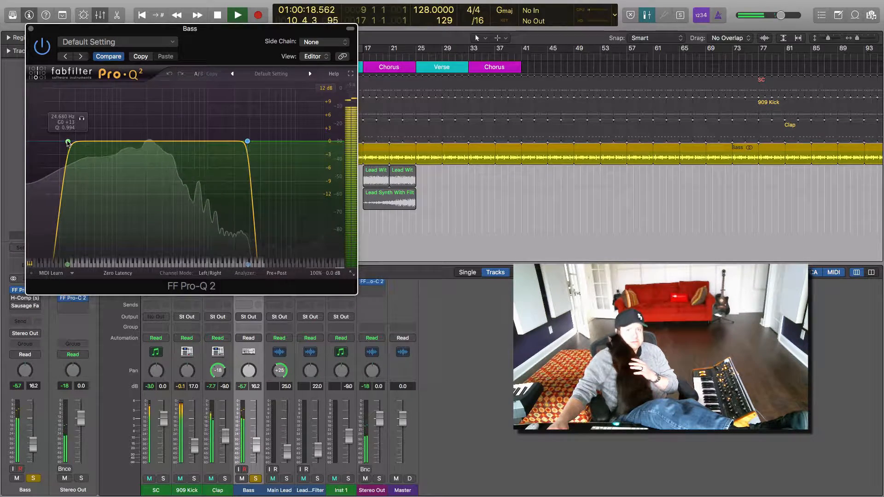
pyautogui.click(65, 240)
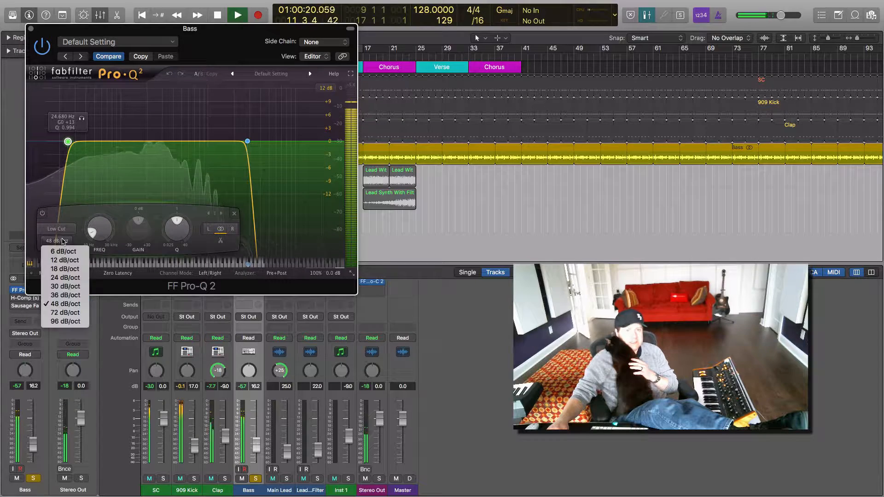
pyautogui.click(66, 277)
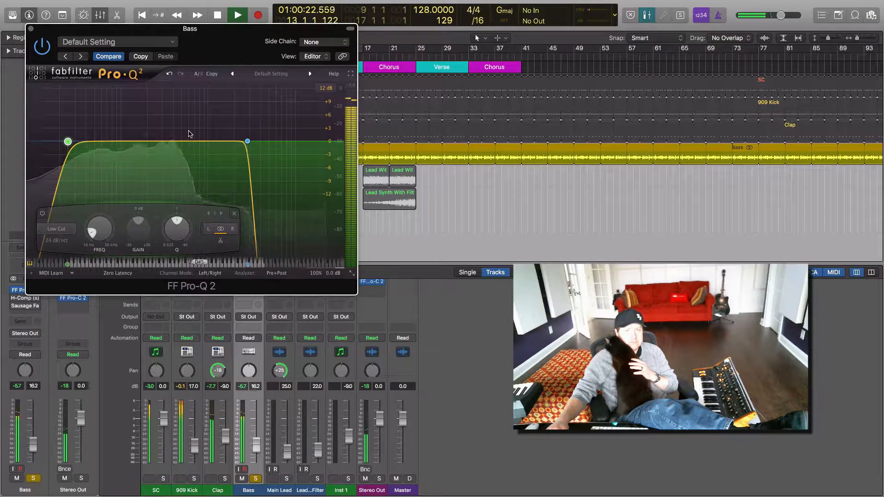
# Step: Audition the high cut band of the Bass EQ, move it to about 3038 Hz, and close the EQ
pyautogui.click(259, 118)
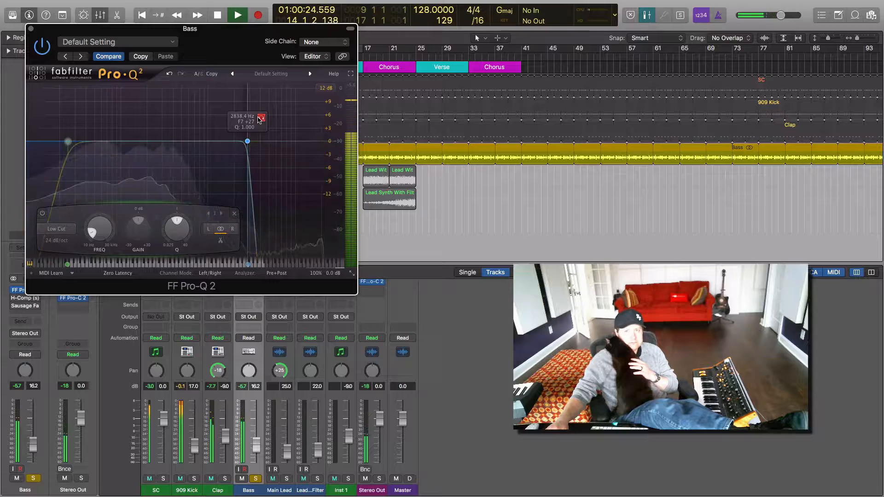
pyautogui.moveTo(259, 118)
pyautogui.mouseDown()
pyautogui.moveTo(242, 118)
pyautogui.moveTo(261, 118)
pyautogui.mouseUp()
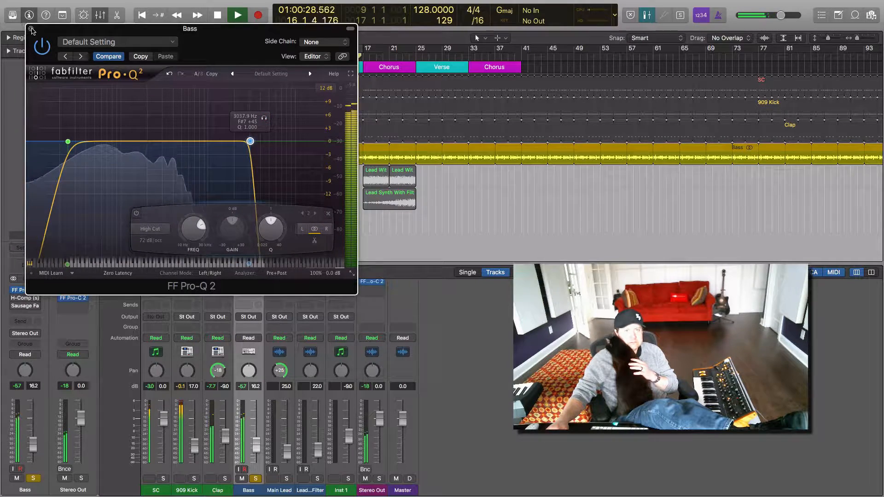
pyautogui.click(23, 291)
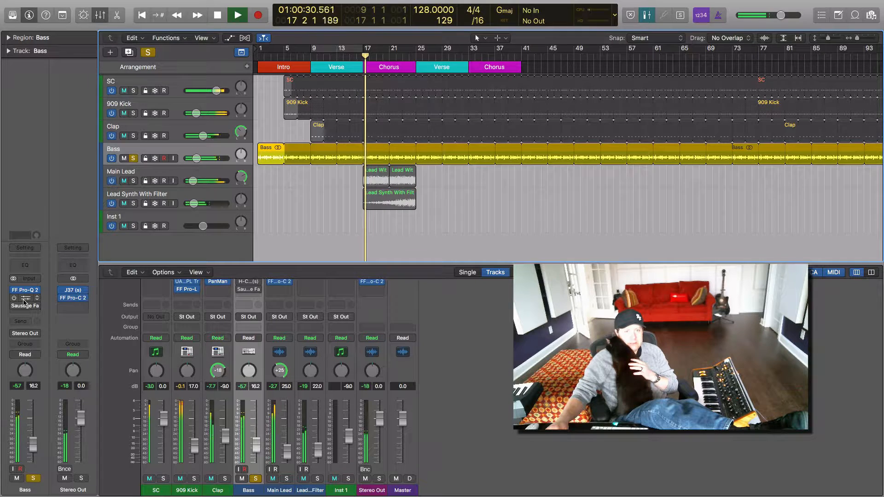
# Step: Enable H-Comp on the Bass track and fine-tune its compression ratio to about 16, closing the plug-in window
pyautogui.click(15, 299)
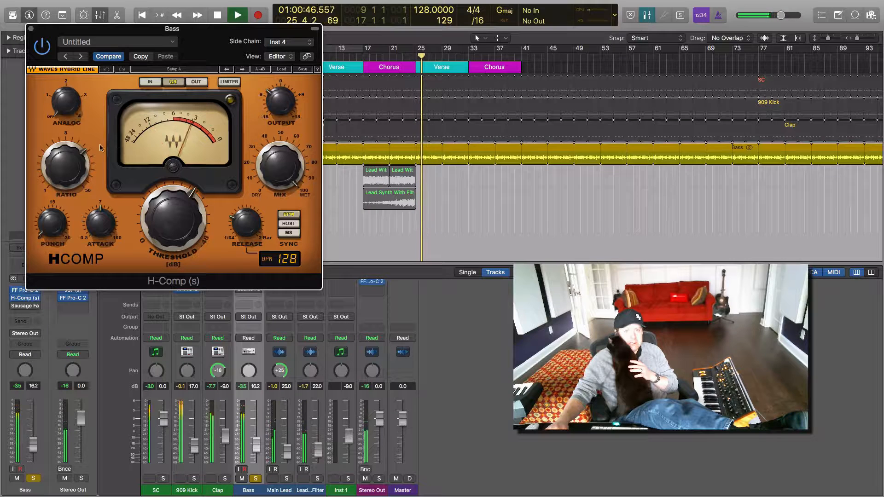
pyautogui.moveTo(82, 152)
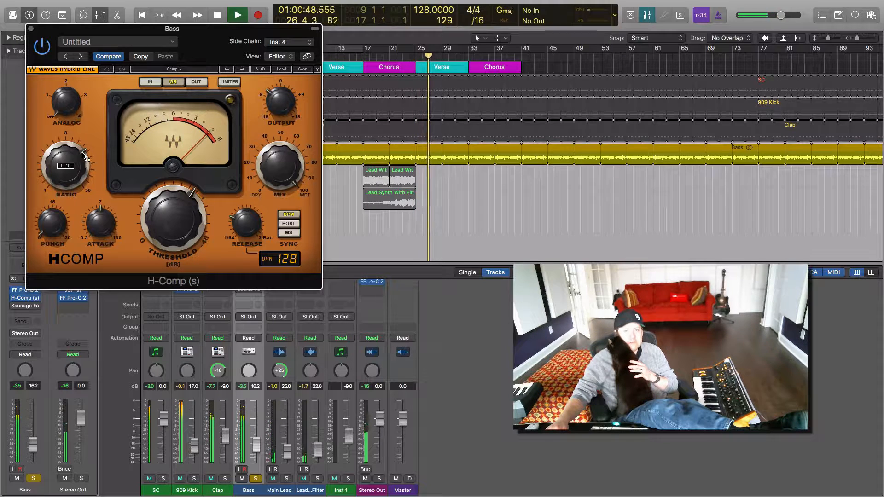
pyautogui.click(68, 167)
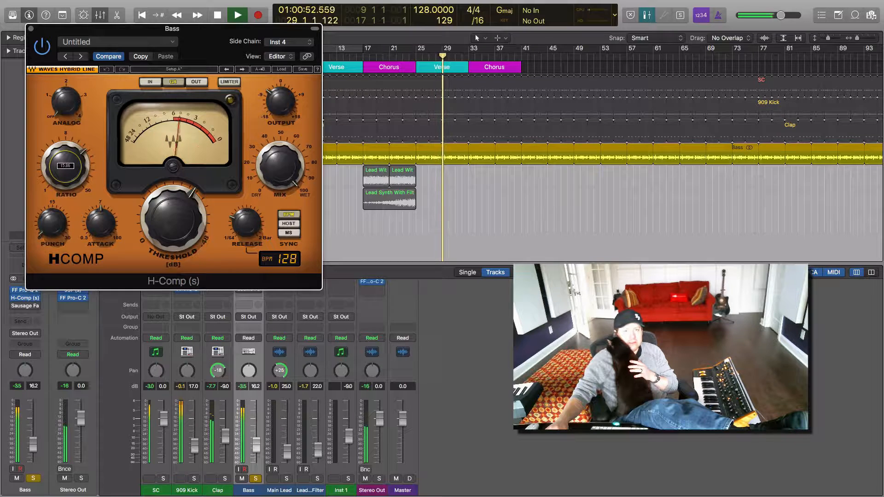
pyautogui.moveTo(69, 167); pyautogui.dragTo(69, 166)
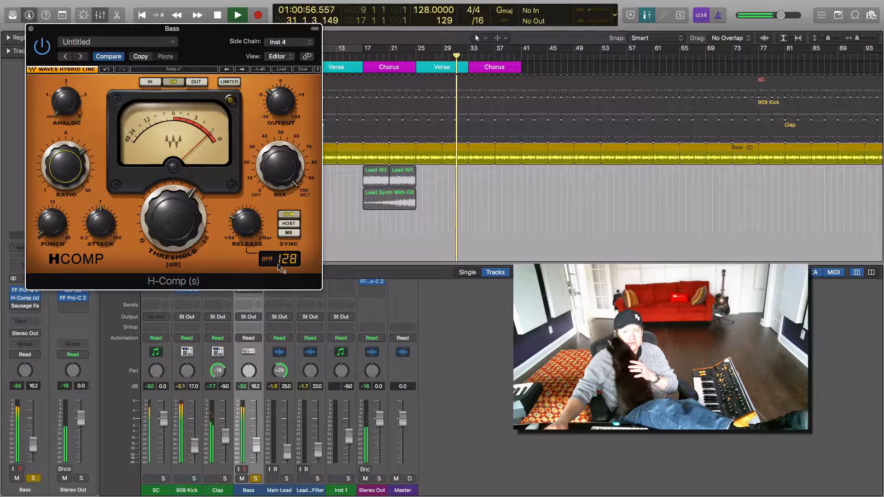
pyautogui.click(30, 28)
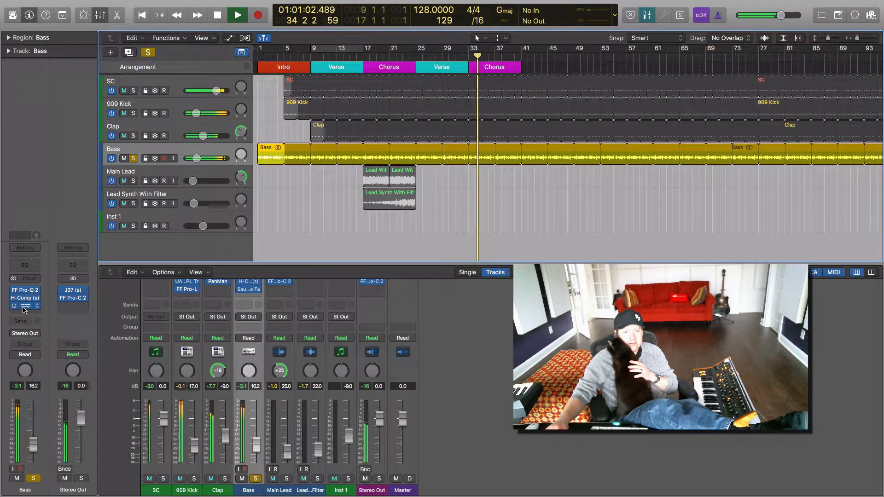
# Step: Enable Sausage Fattener on the Bass track, check its settings, and stop playback
pyautogui.click(25, 306)
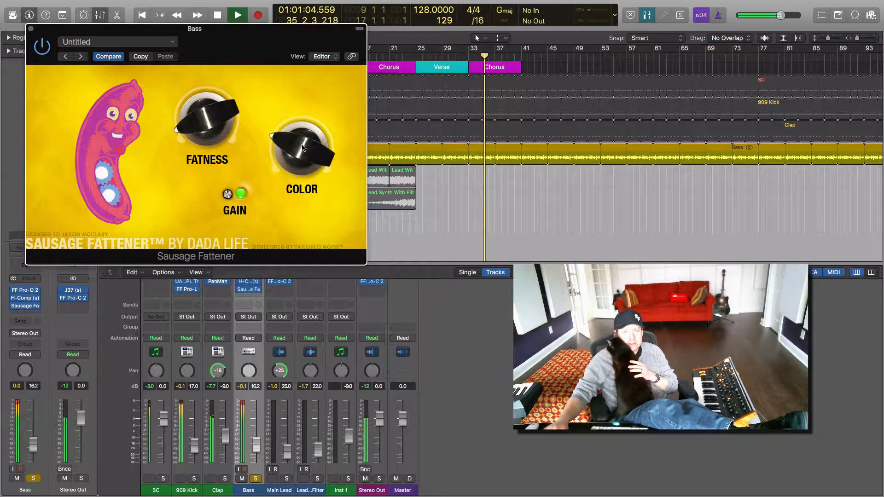
pyautogui.click(30, 28)
pyautogui.press('space')
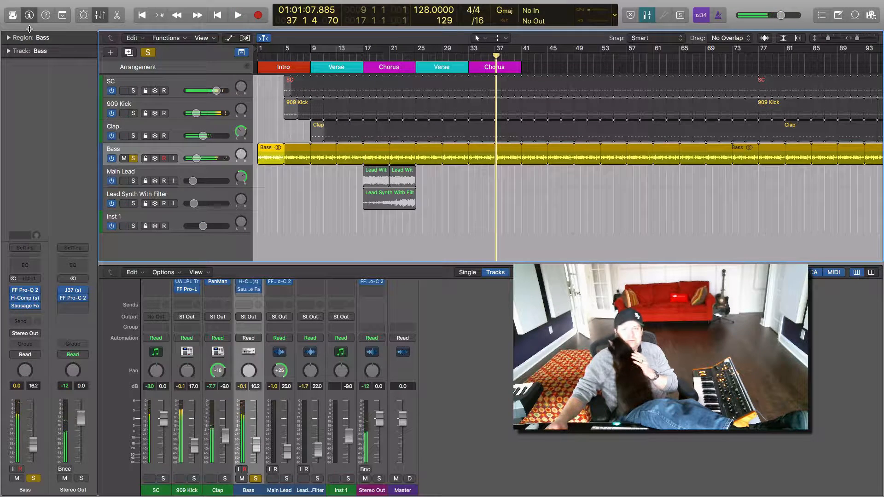
# Step: Unsolo the Bass track, solo the 909 Kick track instead, and place the playhead at bar 5
pyautogui.click(171, 110)
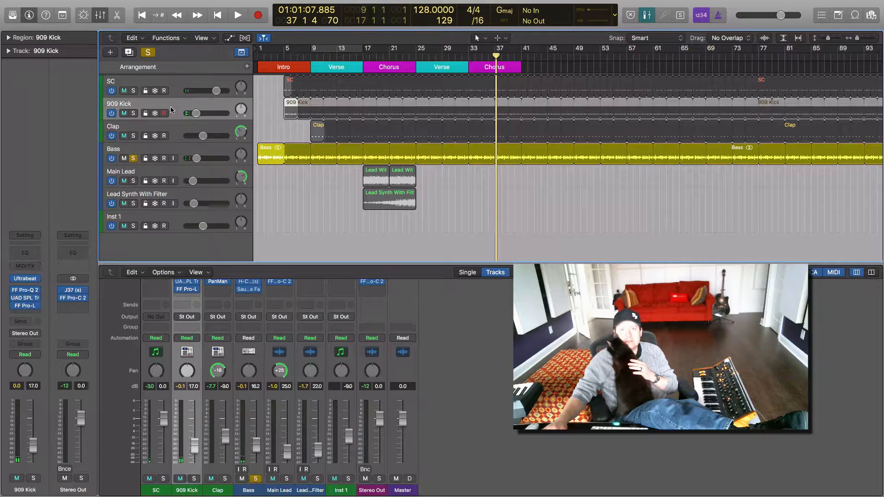
pyautogui.click(133, 158)
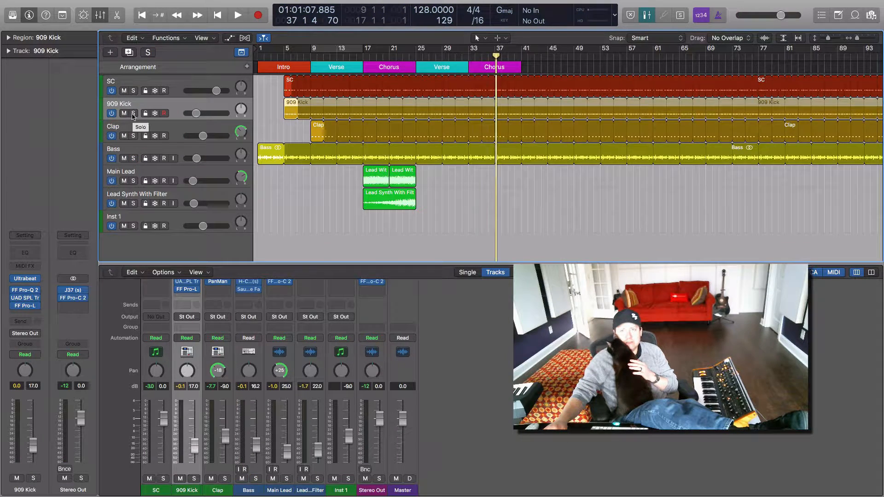
pyautogui.click(133, 114)
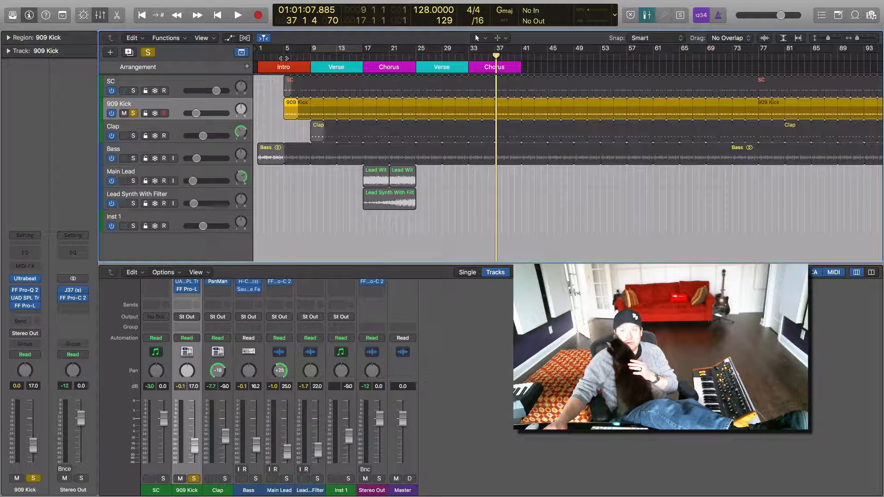
pyautogui.click(284, 58)
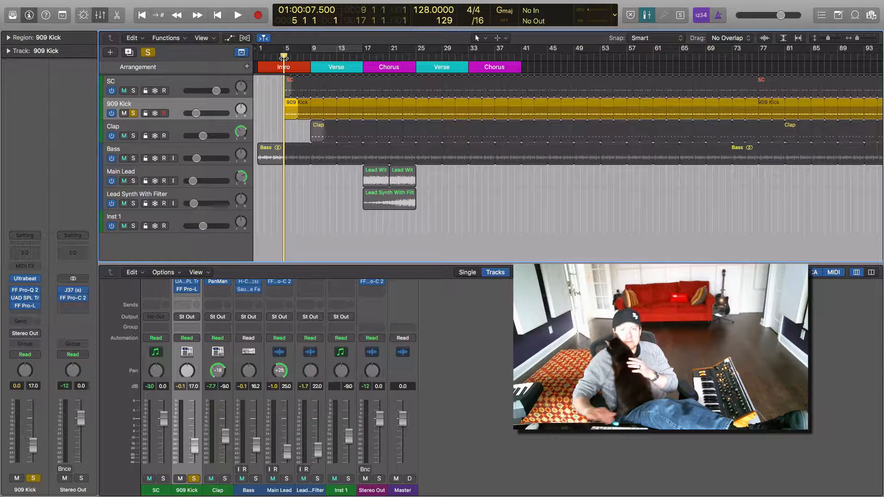
# Step: Bypass the 909 Kick's three insert effects and play it in a cycle range from bar 5 to bar 17
pyautogui.click(14, 291)
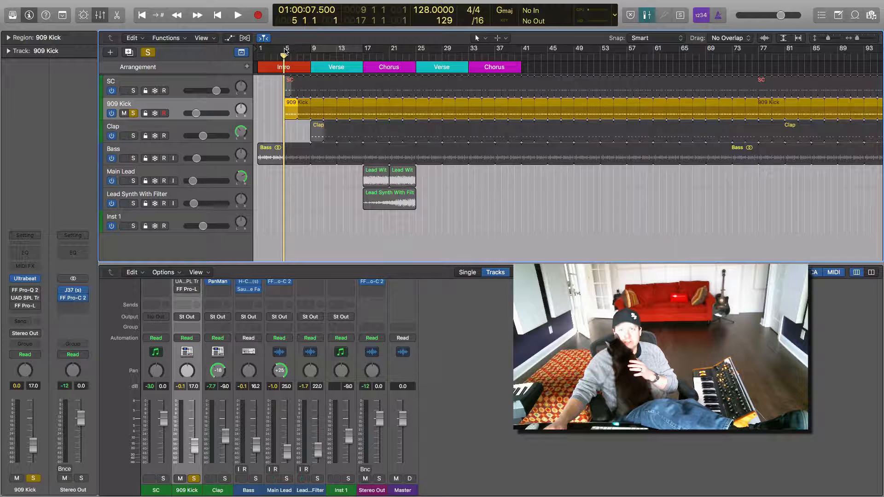
pyautogui.moveTo(285, 51); pyautogui.dragTo(363, 51)
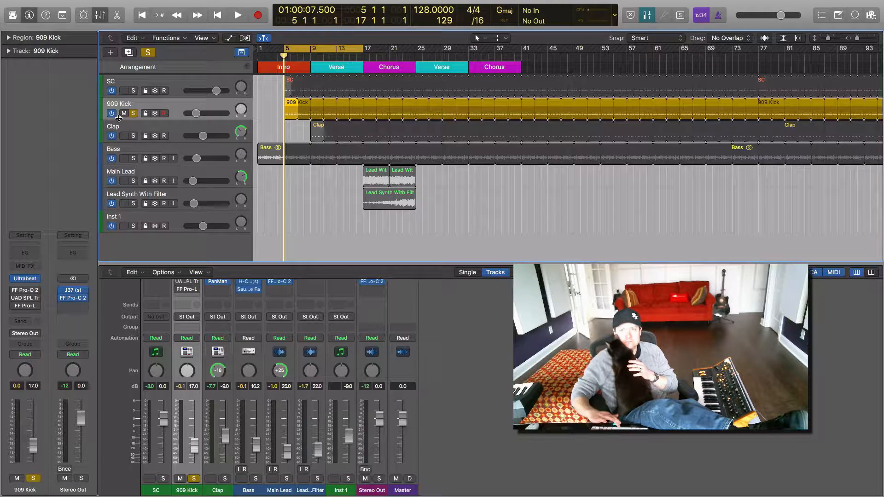
pyautogui.press('space')
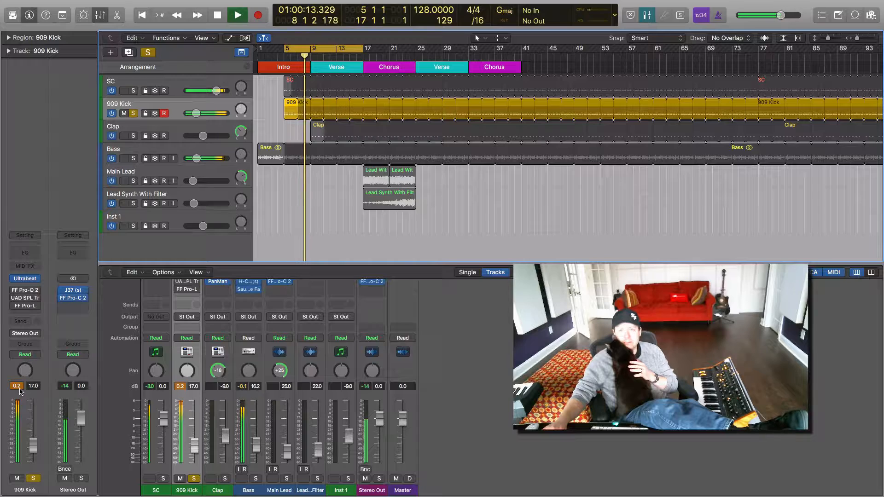
# Step: Enable FF Pro-Q 2 on the 909 Kick and slightly raise its bell boost near 176 Hz, closing the EQ
pyautogui.moveTo(14, 293)
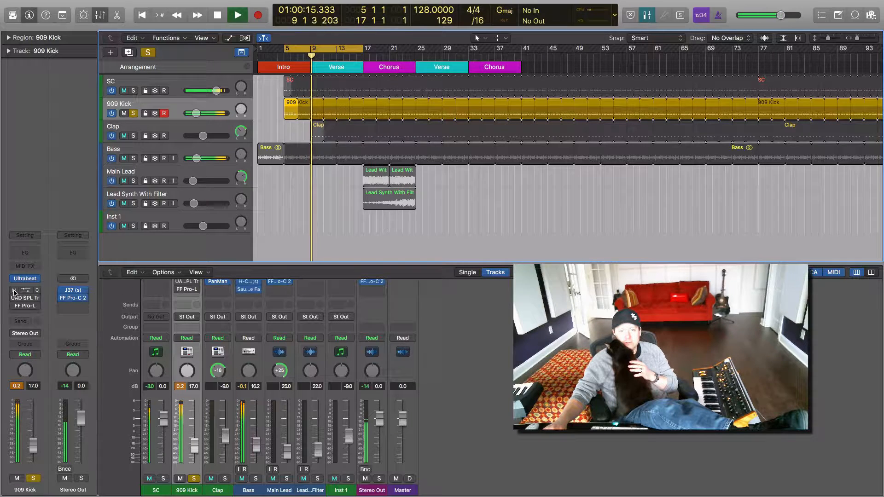
pyautogui.click(22, 291)
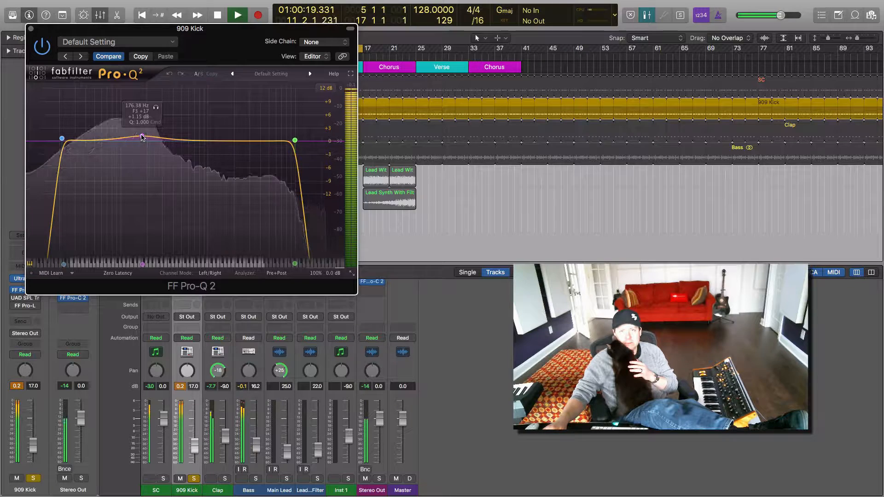
pyautogui.moveTo(142, 138); pyautogui.dragTo(143, 135)
pyautogui.moveTo(143, 135); pyautogui.dragTo(143, 135)
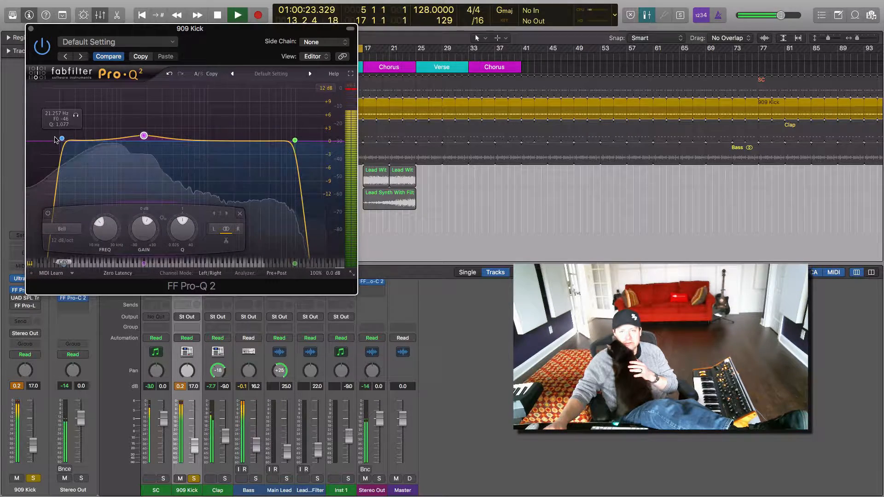
pyautogui.click(30, 30)
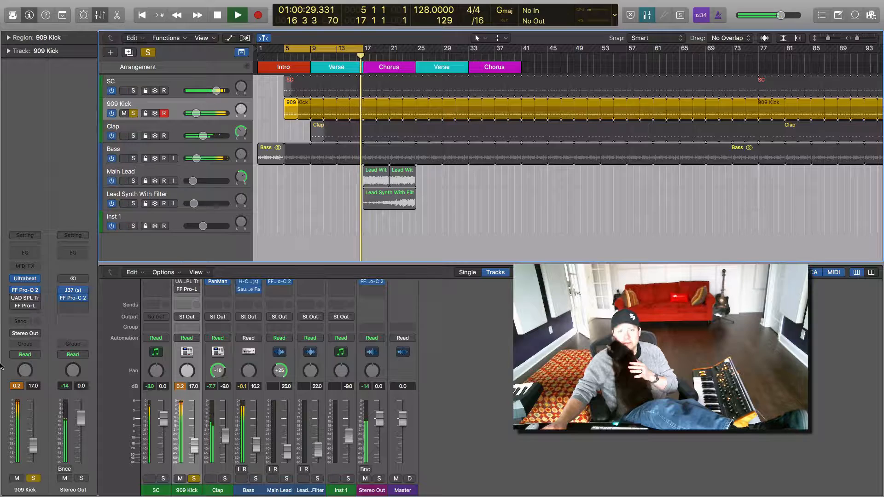
# Step: Enable the UAD SPL Transient Designer on the 909 Kick, open it to review its settings, and reset the track's peak level reading
pyautogui.moveTo(16, 301)
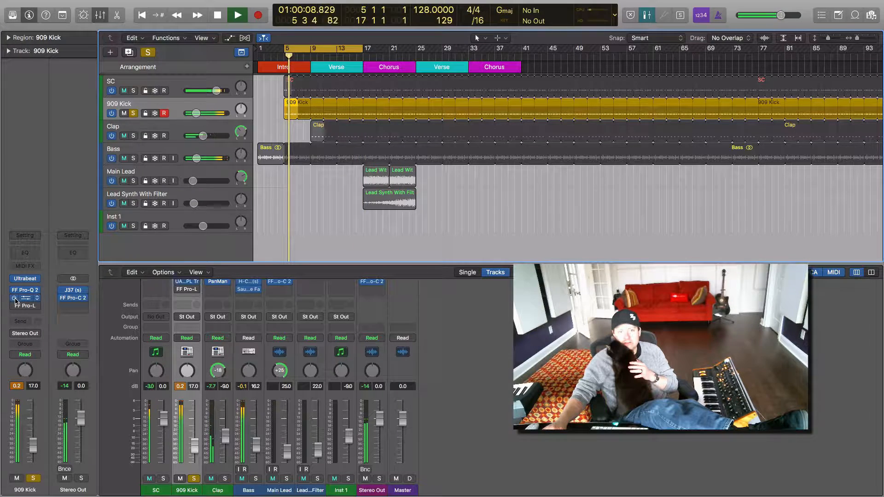
pyautogui.click(26, 300)
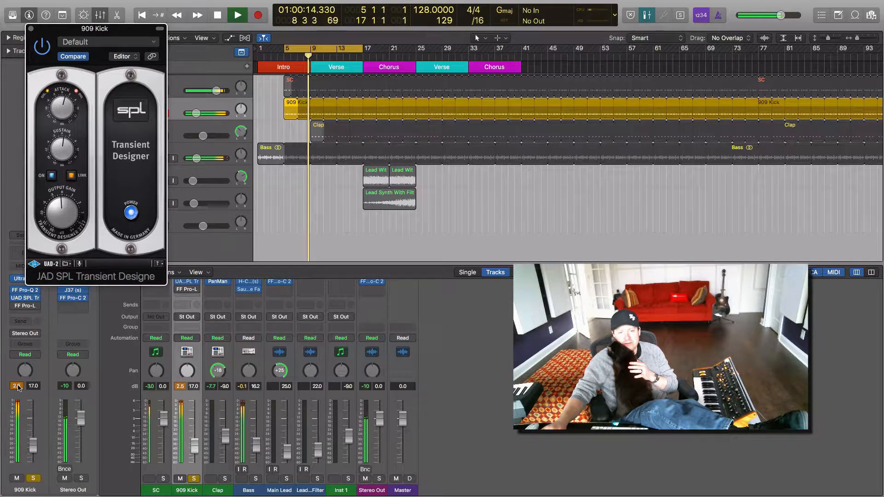
pyautogui.click(18, 386)
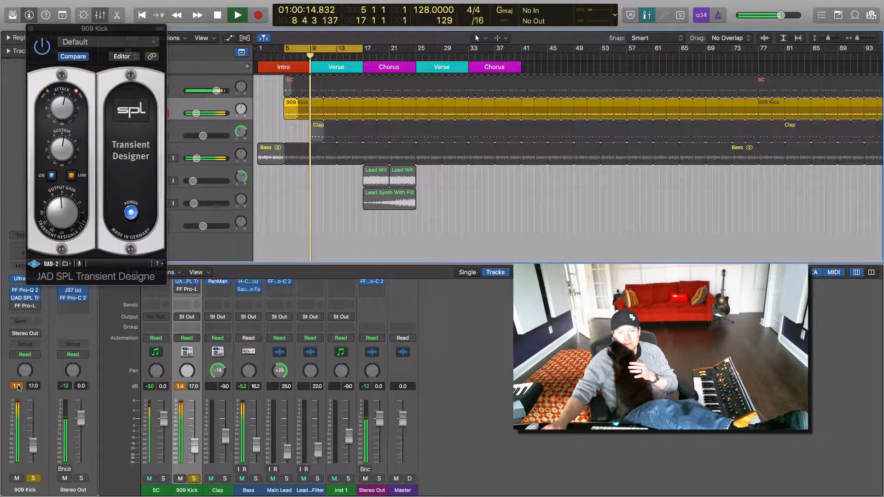
# Step: Enable FF Pro-L on the 909 Kick, examine its limiting during playback, close both plug-in windows, and stop playback
pyautogui.click(25, 306)
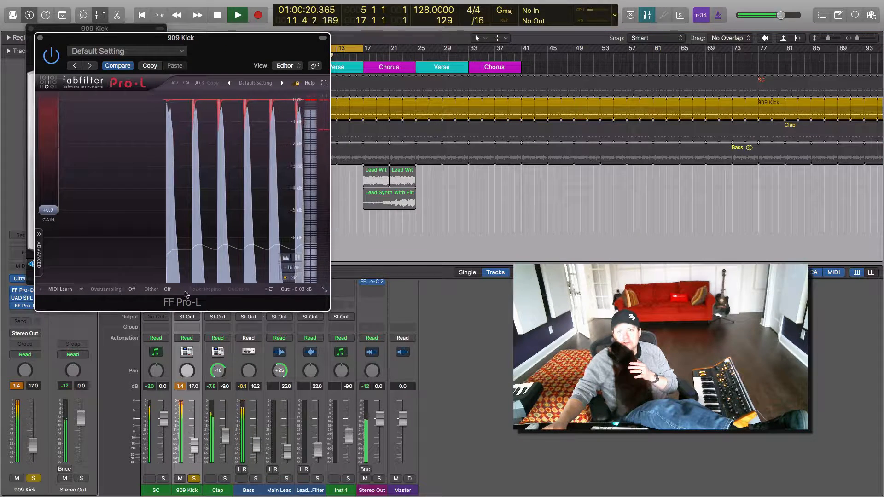
pyautogui.moveTo(301, 294)
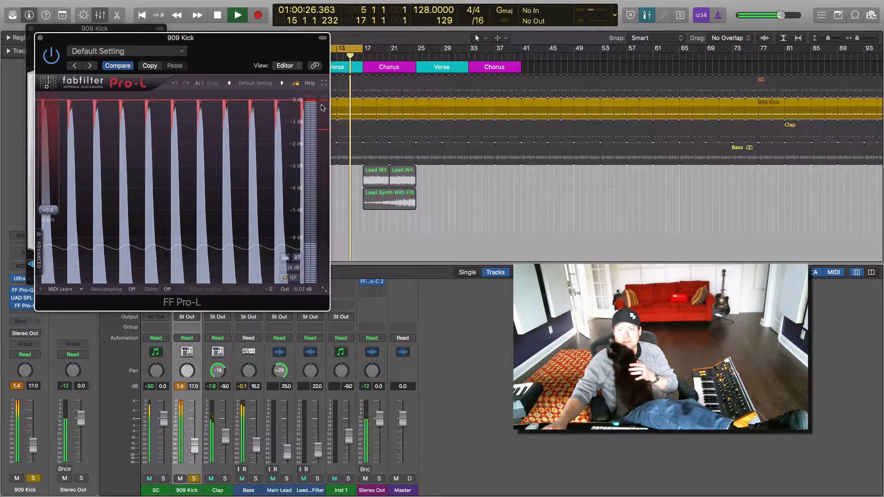
pyautogui.moveTo(322, 107)
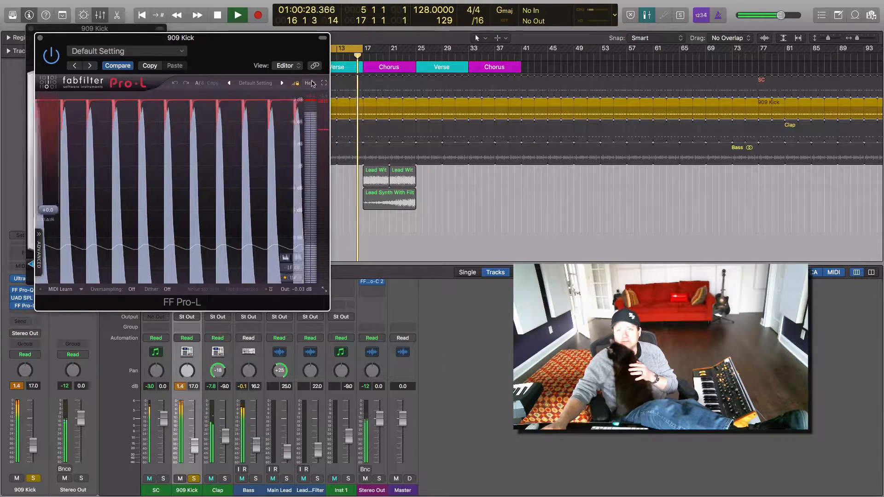
pyautogui.click(46, 16)
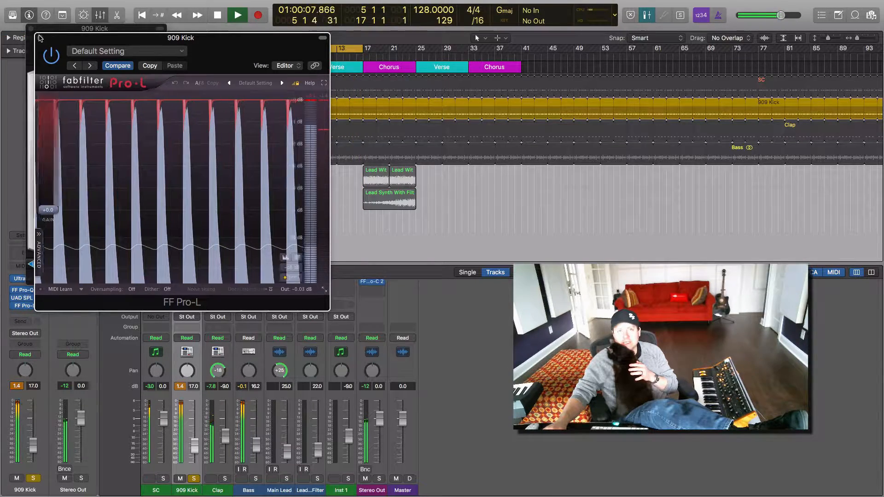
pyautogui.click(46, 16)
pyautogui.click(40, 37)
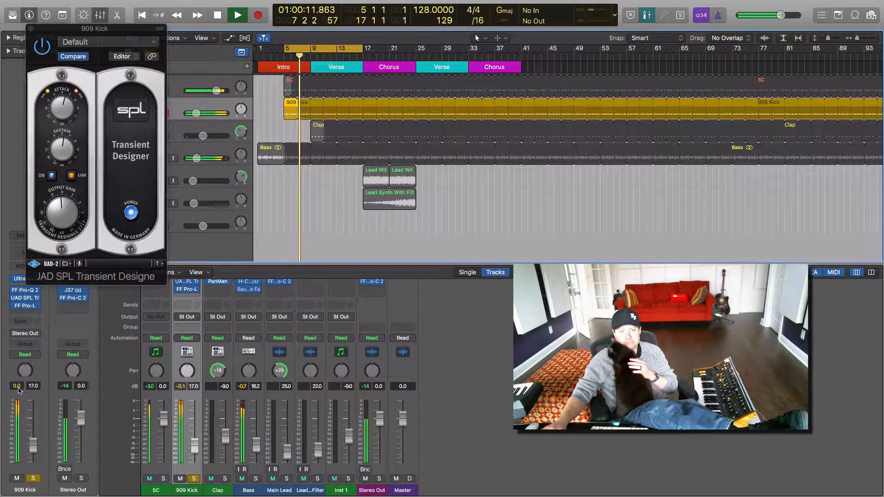
pyautogui.click(31, 29)
pyautogui.press('space')
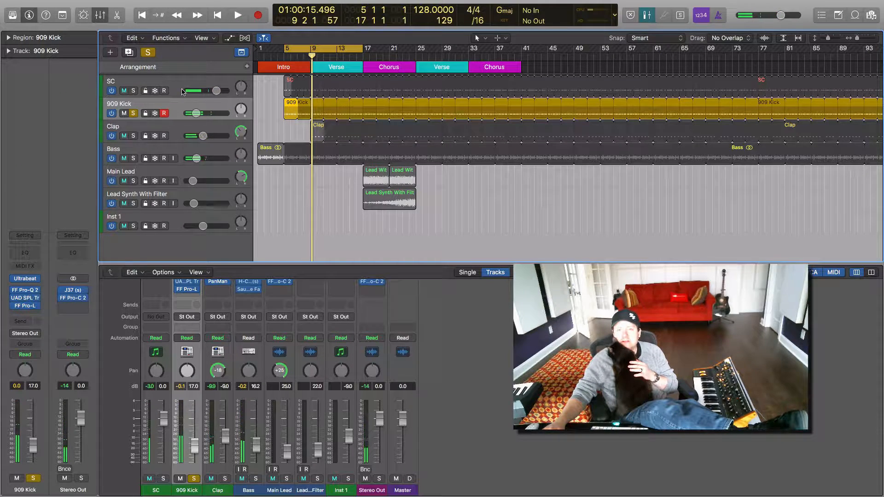
# Step: Solo the SC and Bass tracks alongside the 909 Kick and select the Bass track
pyautogui.click(133, 90)
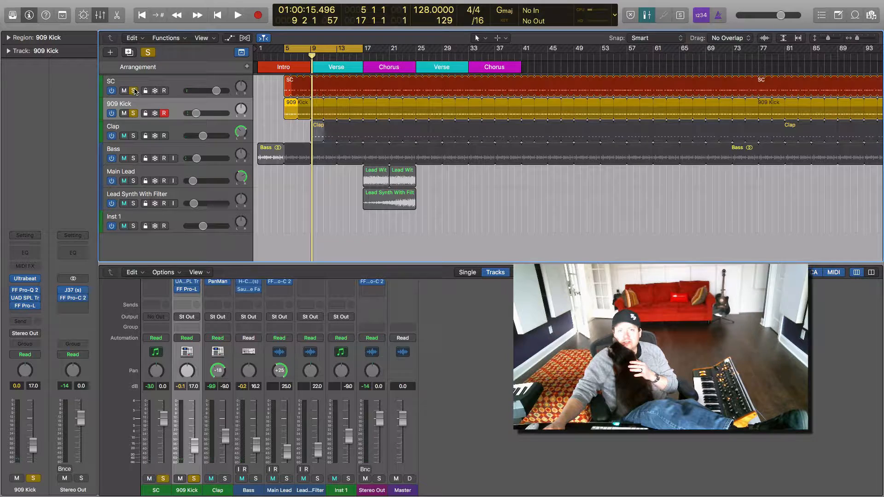
pyautogui.click(133, 159)
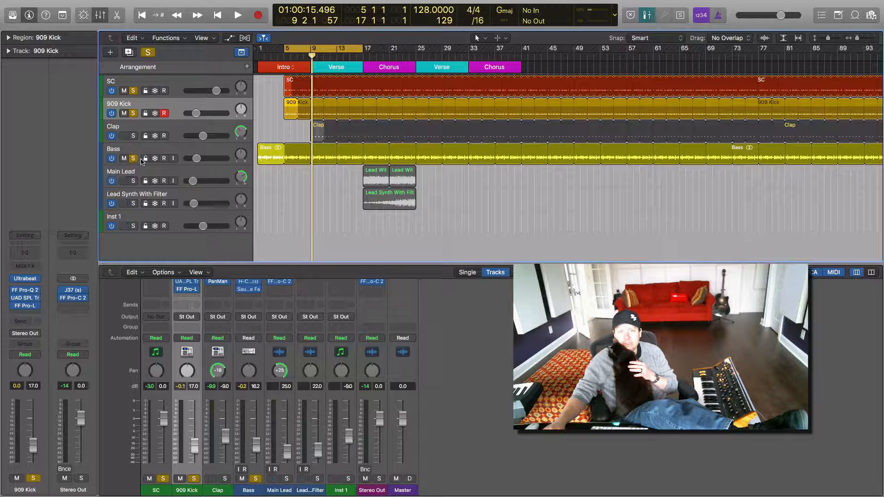
pyautogui.click(125, 154)
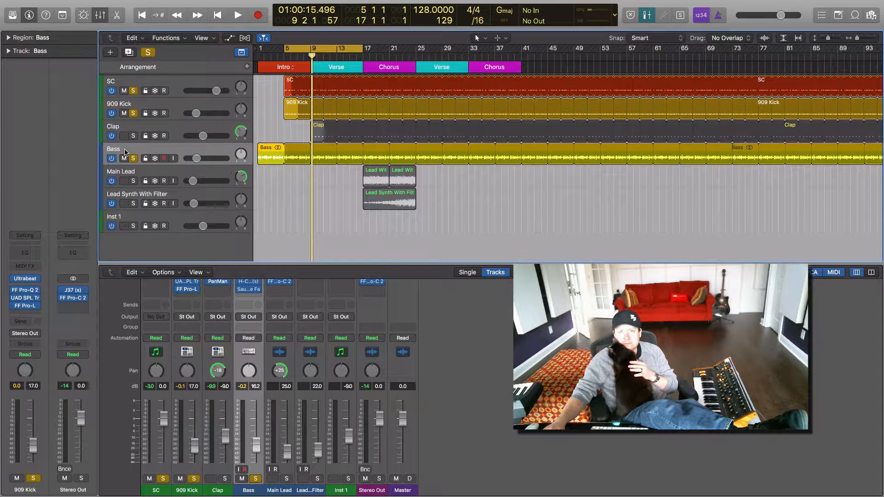
# Step: Set the side chain of the Bass track's H-Comp to None and play the soloed tracks from bar 5
pyautogui.click(25, 300)
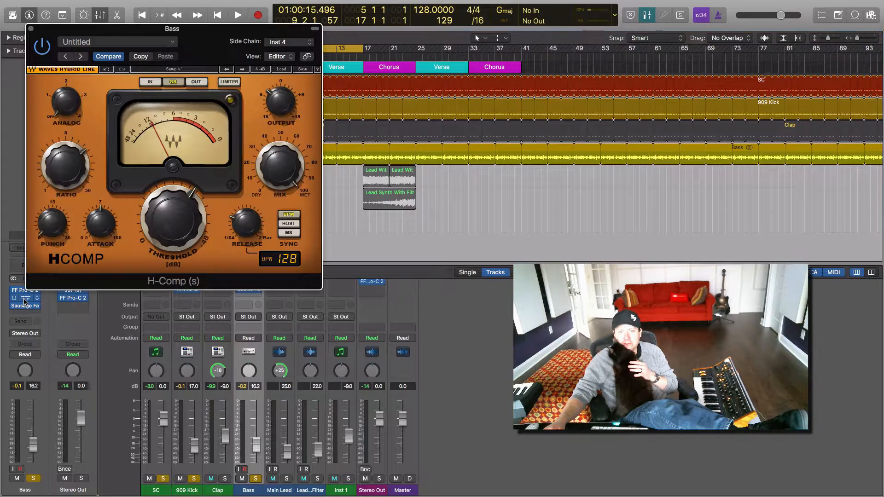
pyautogui.click(280, 40)
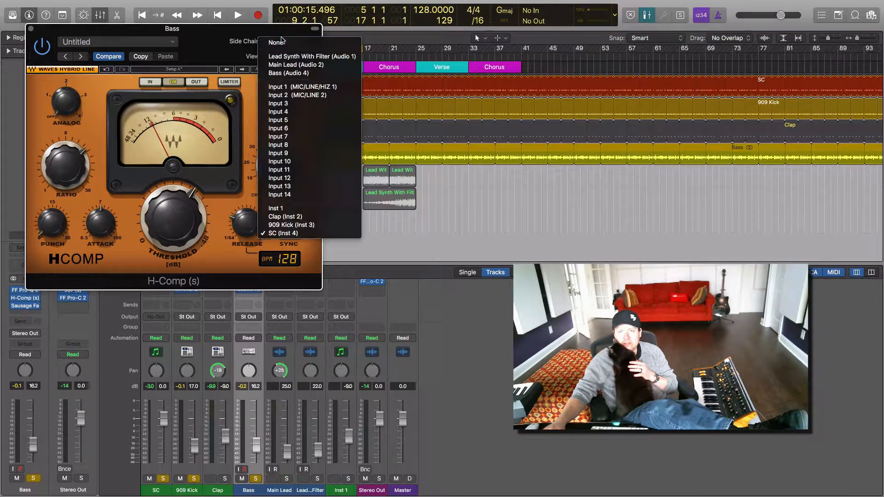
pyautogui.click(280, 42)
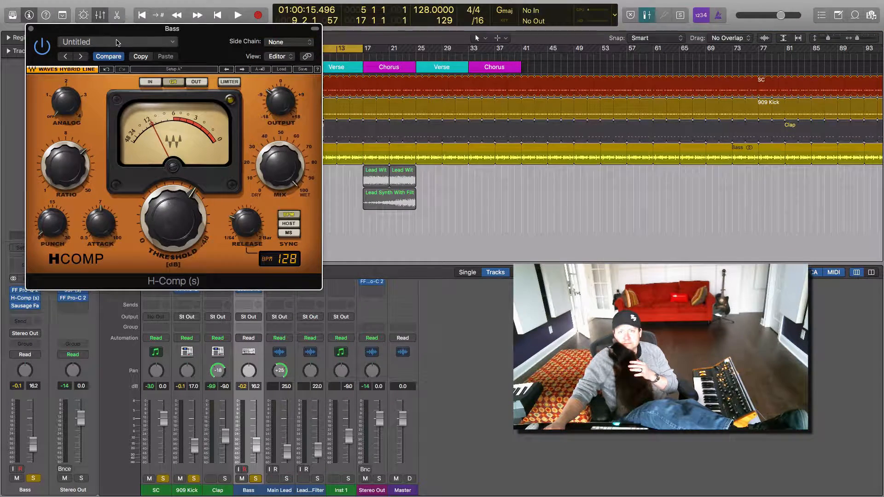
pyautogui.click(31, 29)
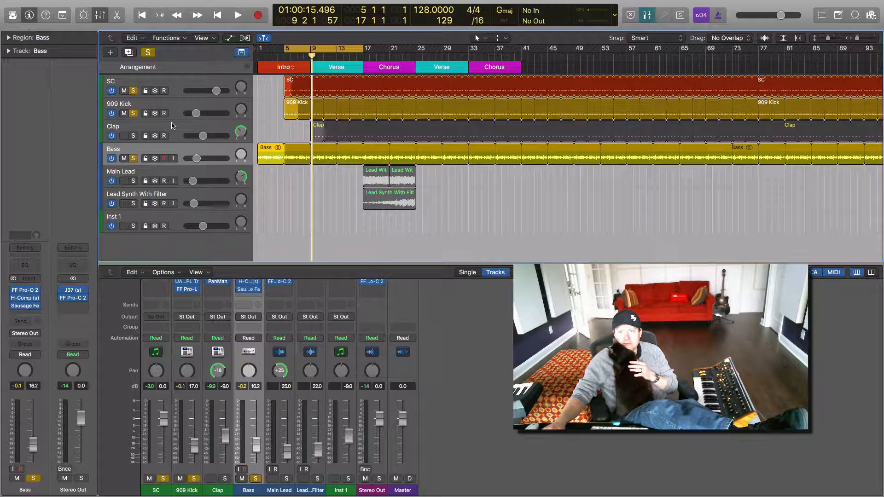
pyautogui.click(282, 59)
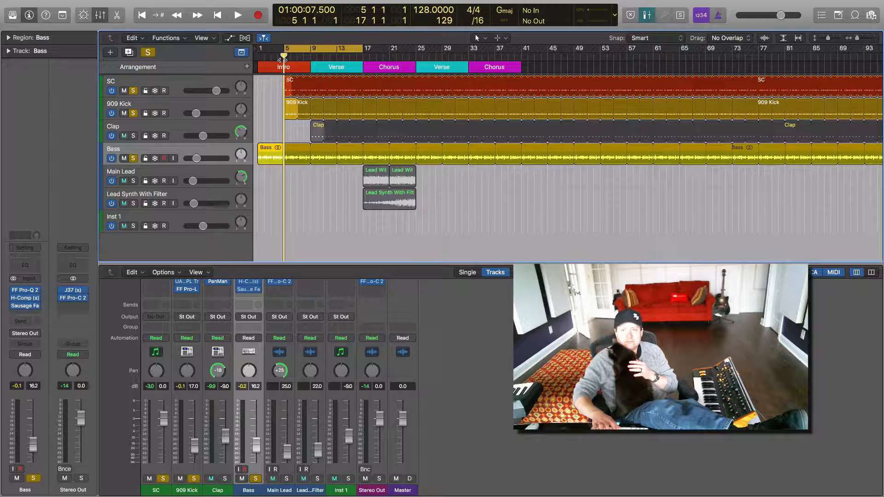
pyautogui.press('space')
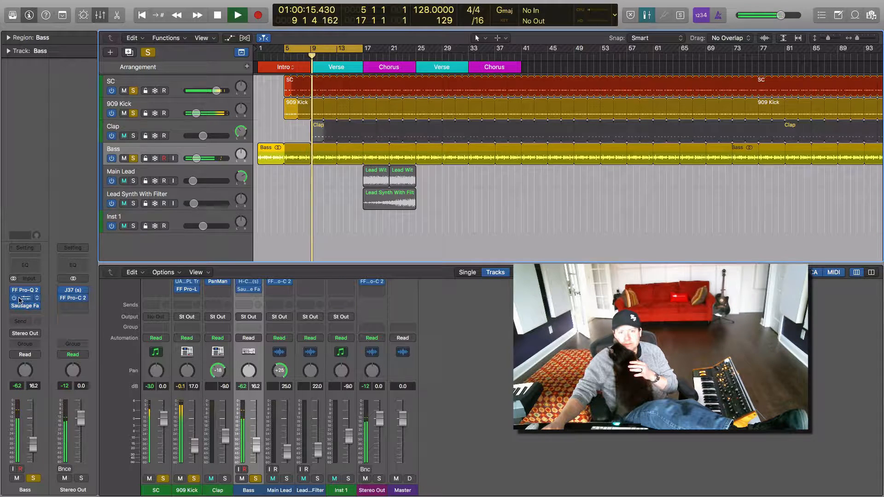
# Step: Set the Bass H-Comp's side chain to SC (Inst 4) during playback, close the compressor, and stop playback
pyautogui.click(25, 300)
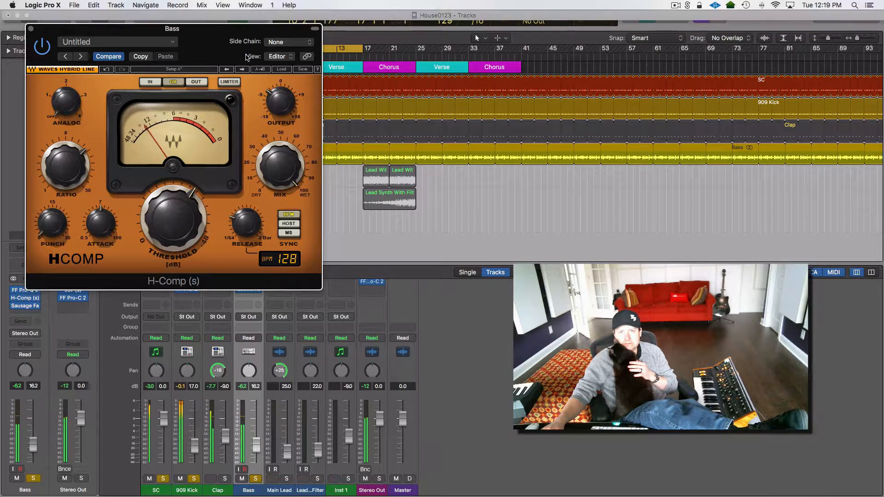
pyautogui.click(278, 42)
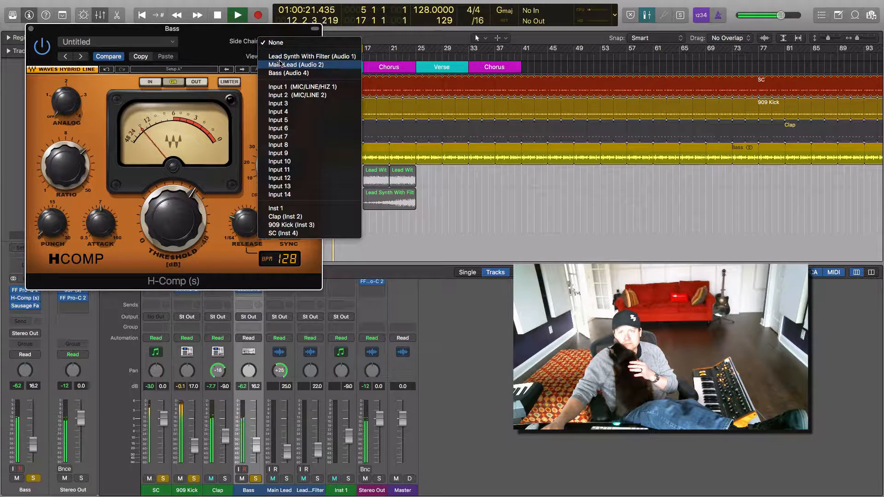
pyautogui.click(277, 233)
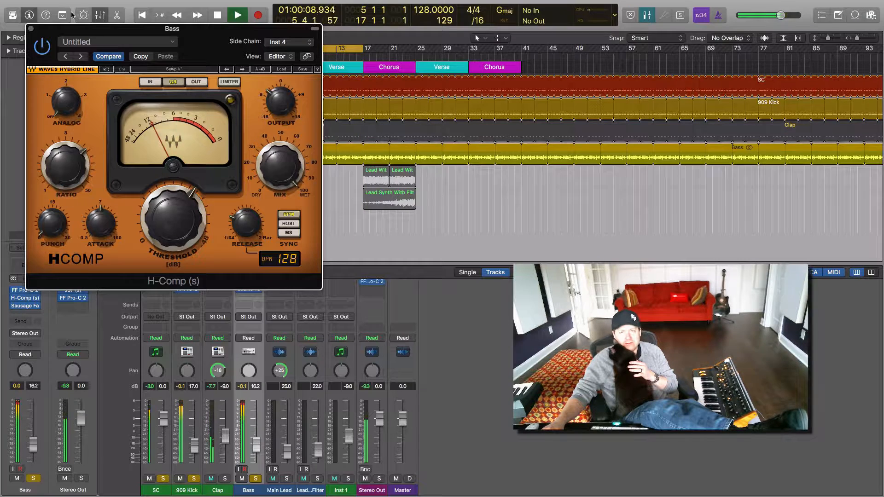
pyautogui.click(31, 29)
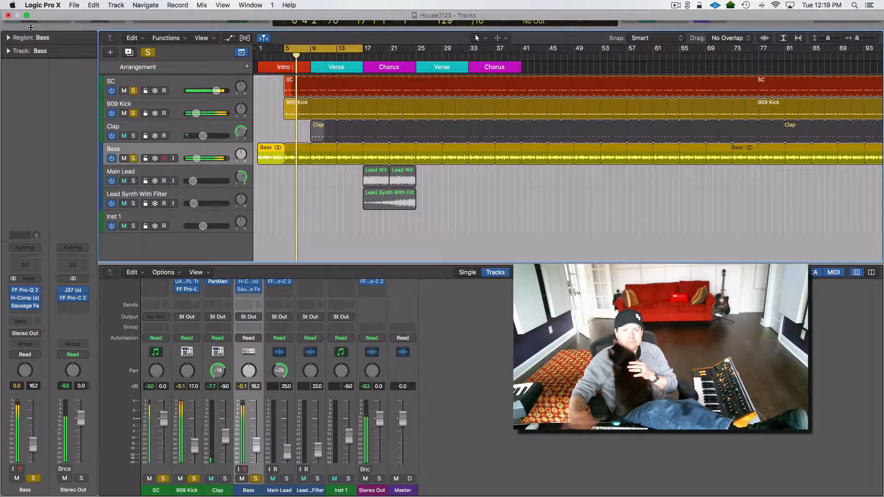
# Step: Select and solo the Clap track, and move the cycle range to bars 9 through 21
pyautogui.click(177, 124)
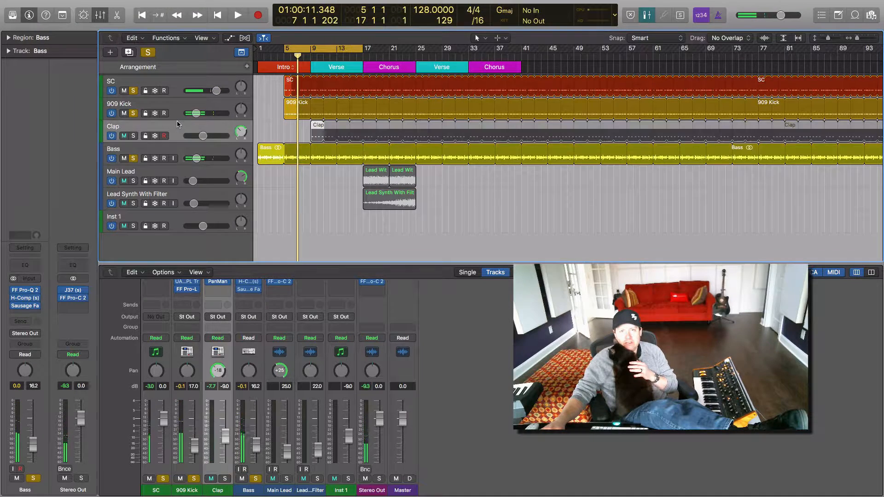
pyautogui.click(133, 136)
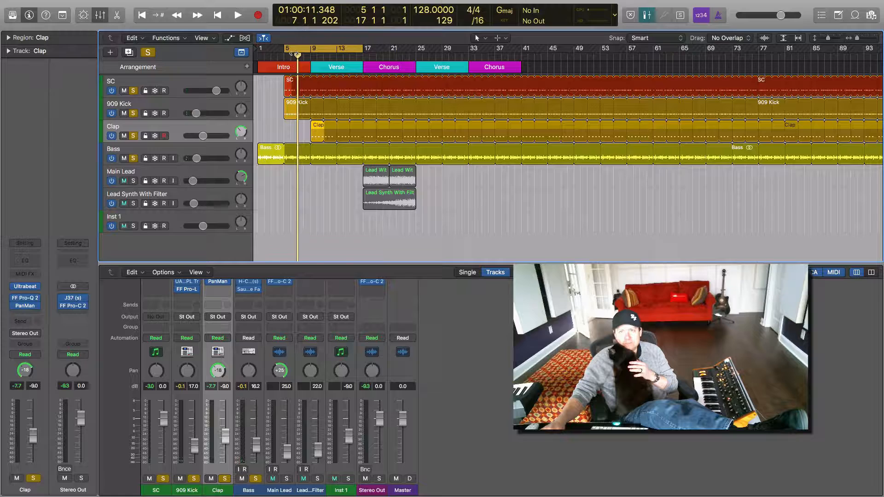
pyautogui.moveTo(295, 52); pyautogui.dragTo(325, 50)
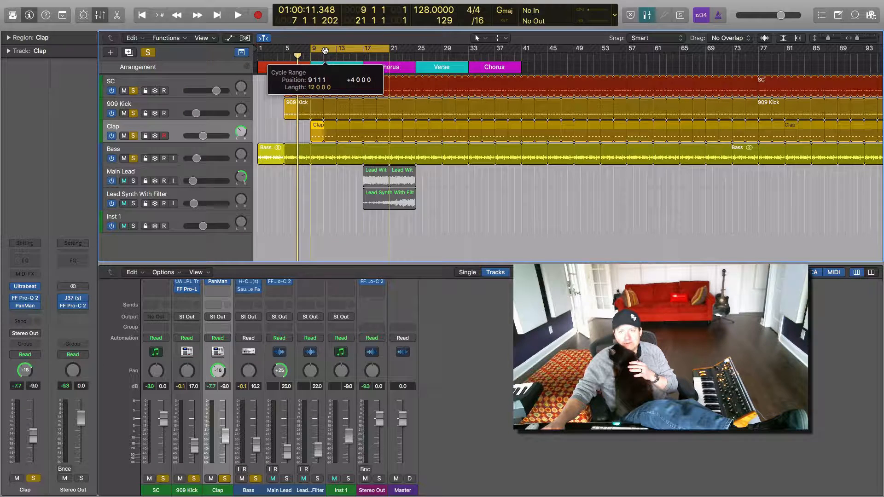
# Step: Clear the other solos so only Clap is soloed, bypass its FF Pro-Q 2 and PanMan inserts, and play it
pyautogui.click(148, 53)
pyautogui.click(133, 136)
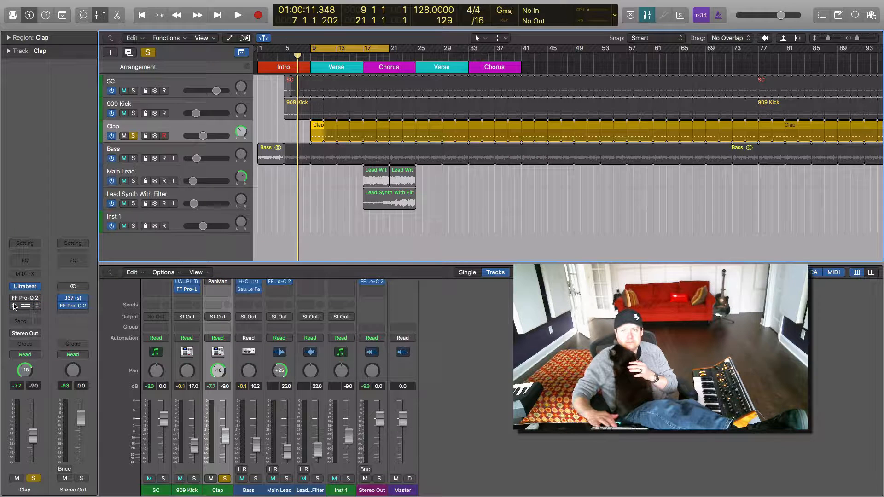
pyautogui.press('space')
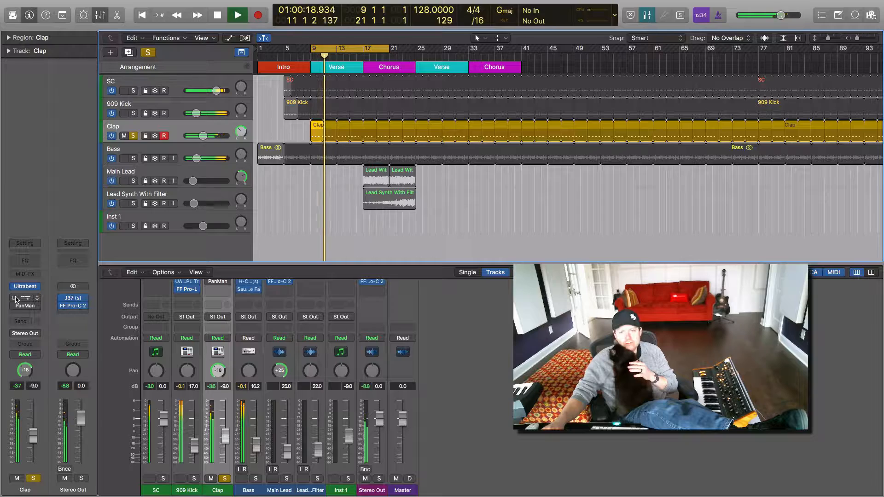
# Step: Enable the Clap's FF Pro-Q 2, lower its high cut to about 9844 Hz, re-enable PanMan, and stop playback
pyautogui.click(26, 300)
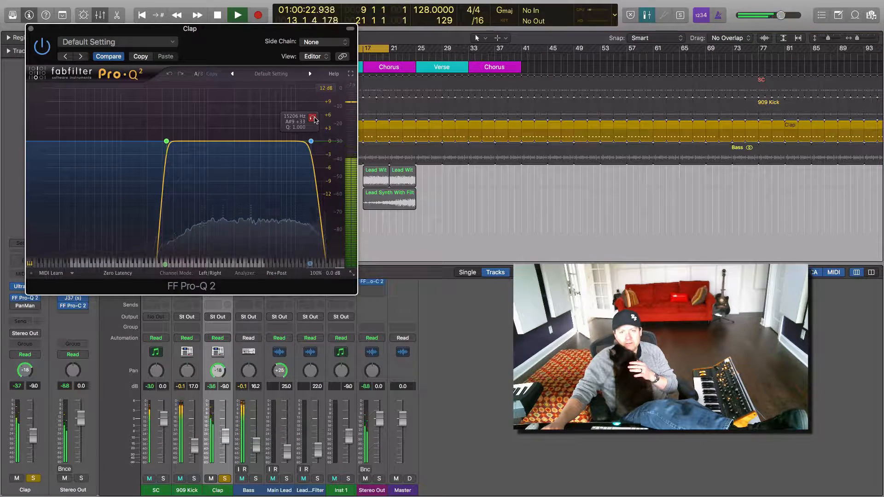
pyautogui.click(313, 118)
pyautogui.moveTo(313, 119); pyautogui.dragTo(308, 119)
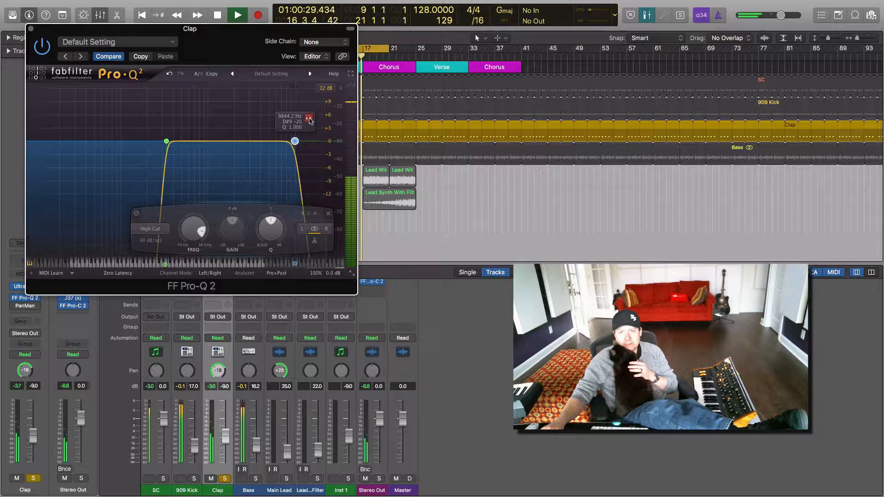
pyautogui.click(31, 29)
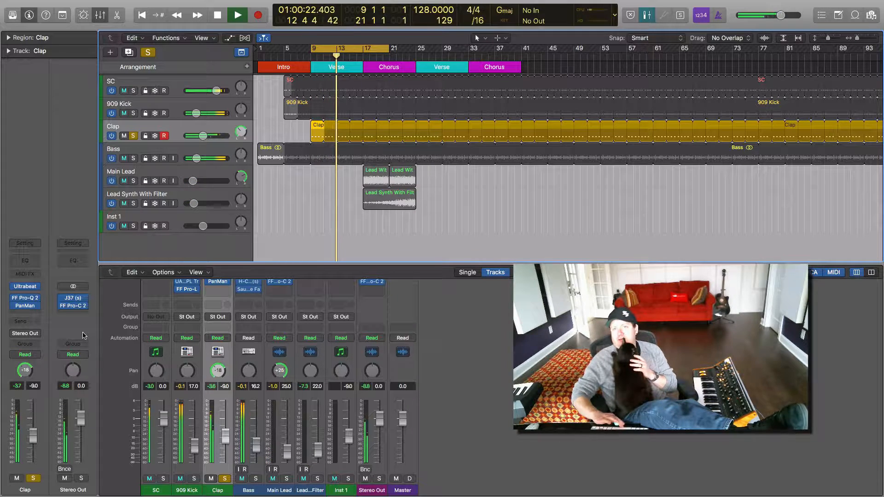
pyautogui.press('space')
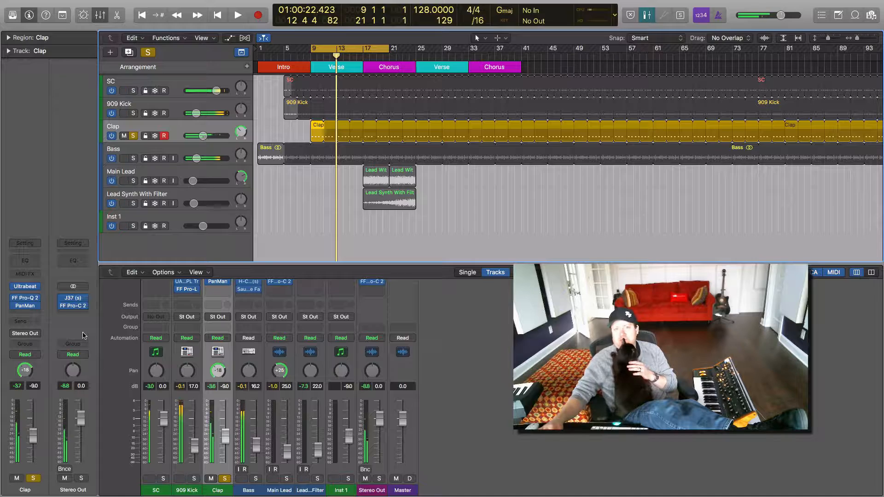
# Step: Solo the Main Lead track, bypass its two inserts, and play it in a cycle range from bar 17 to bar 29
pyautogui.click(198, 173)
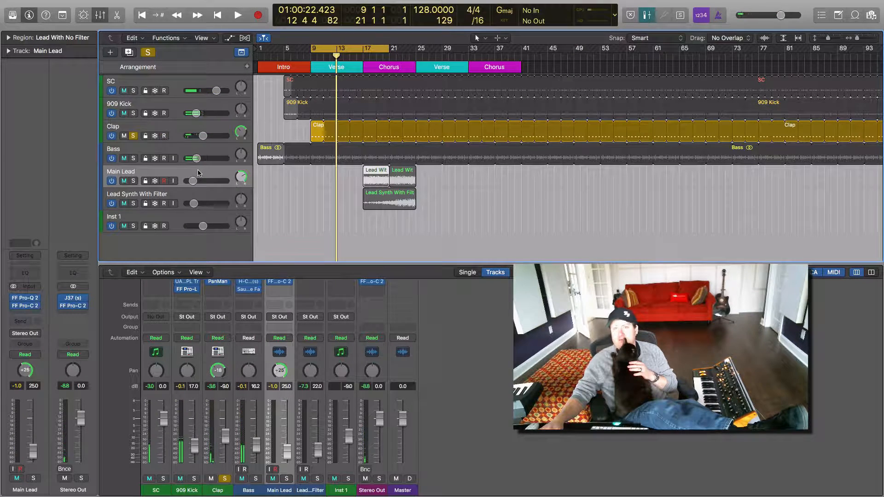
pyautogui.click(134, 180)
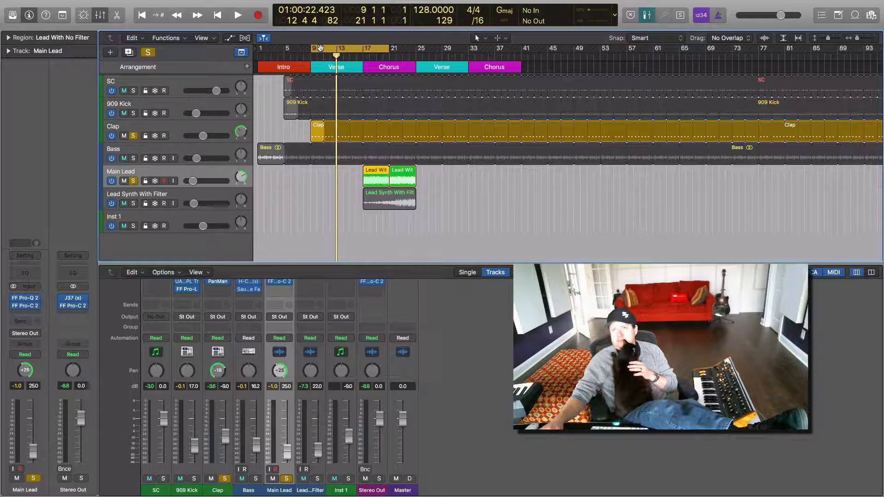
pyautogui.moveTo(321, 48); pyautogui.dragTo(374, 49)
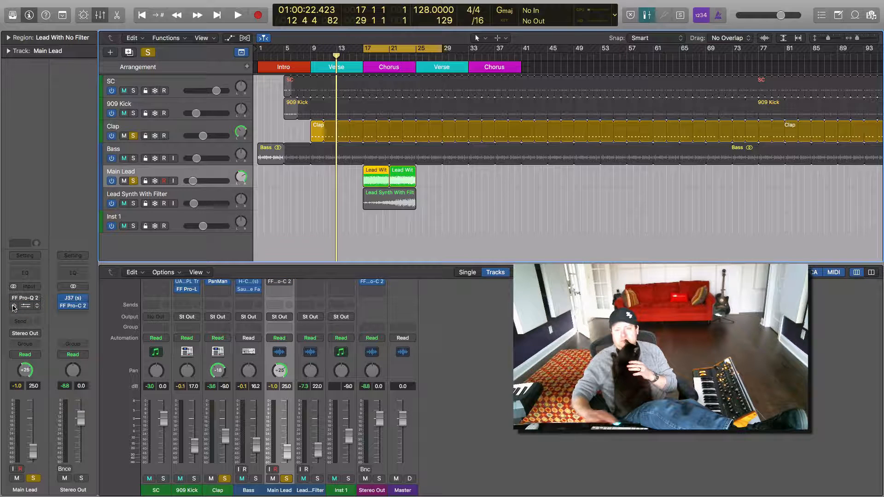
pyautogui.press('space')
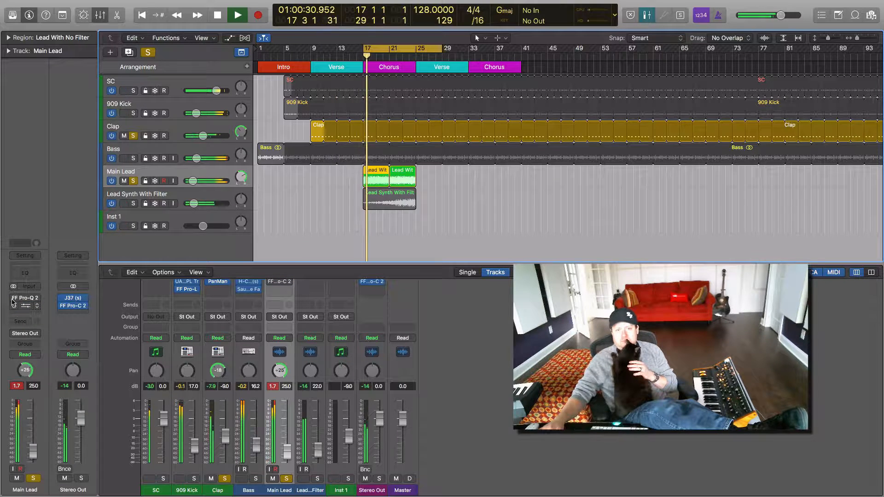
# Step: Mute the Clap track and shorten the cycle range to bars 17 through 25
pyautogui.click(124, 135)
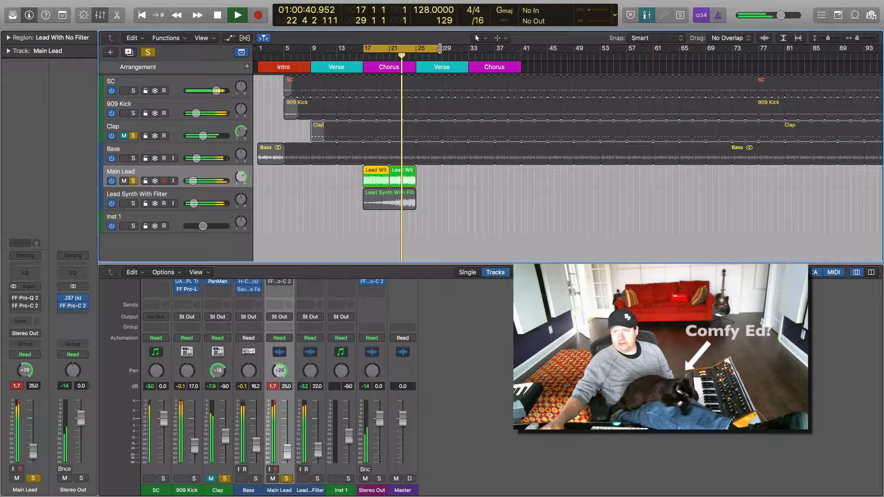
pyautogui.moveTo(439, 45); pyautogui.dragTo(414, 51)
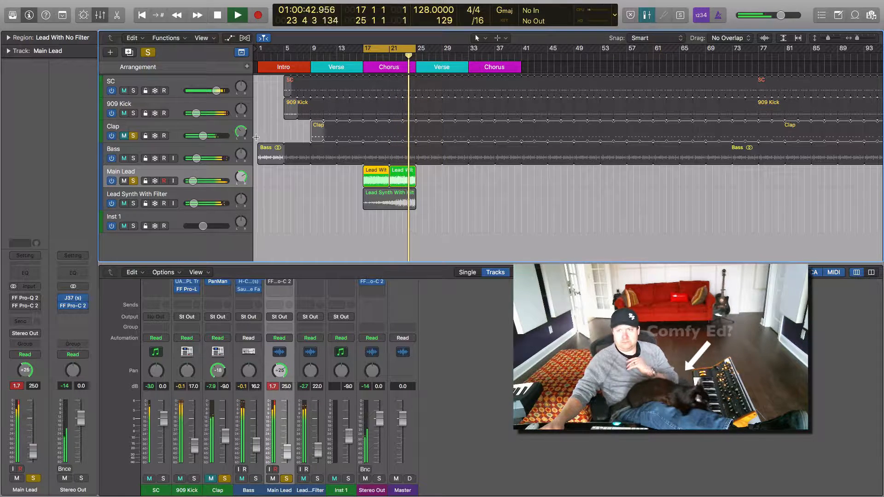
# Step: Enable the Main Lead's FF Pro-Q 2, lower its high cut to about 14912 Hz, and close the plug-in window
pyautogui.click(25, 300)
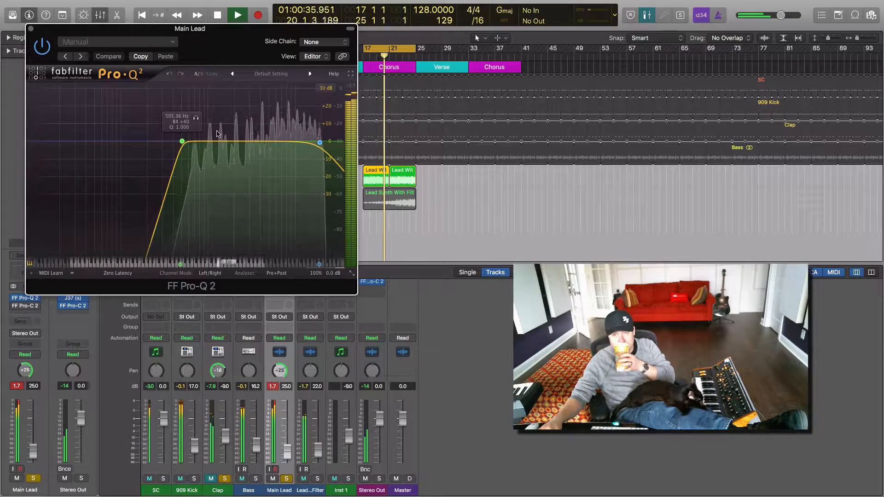
pyautogui.click(320, 143)
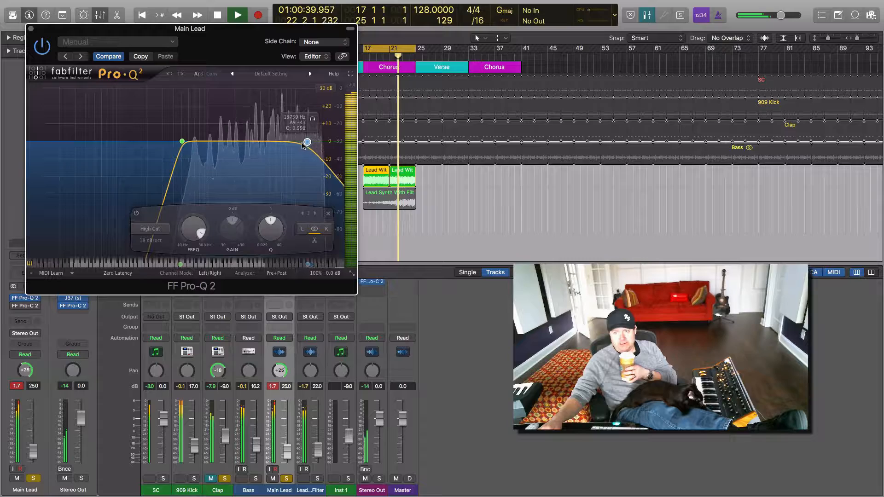
pyautogui.moveTo(306, 143); pyautogui.dragTo(310, 140)
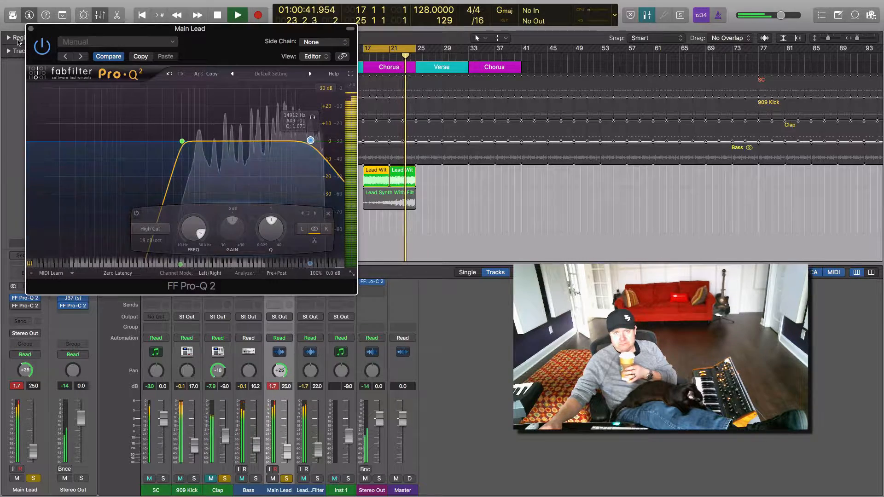
pyautogui.click(30, 29)
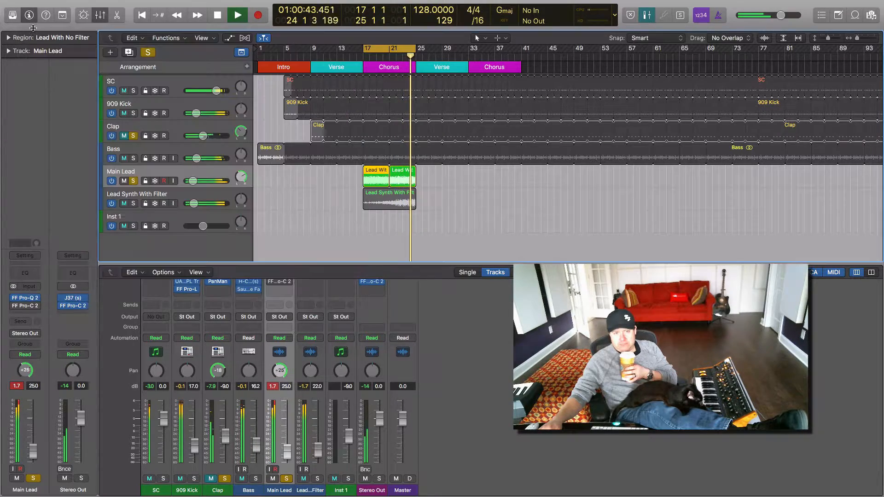
# Step: Enable the Main Lead's FF Pro-C 2, reset the peak level readings, and close the plug-in and stop playback
pyautogui.click(23, 306)
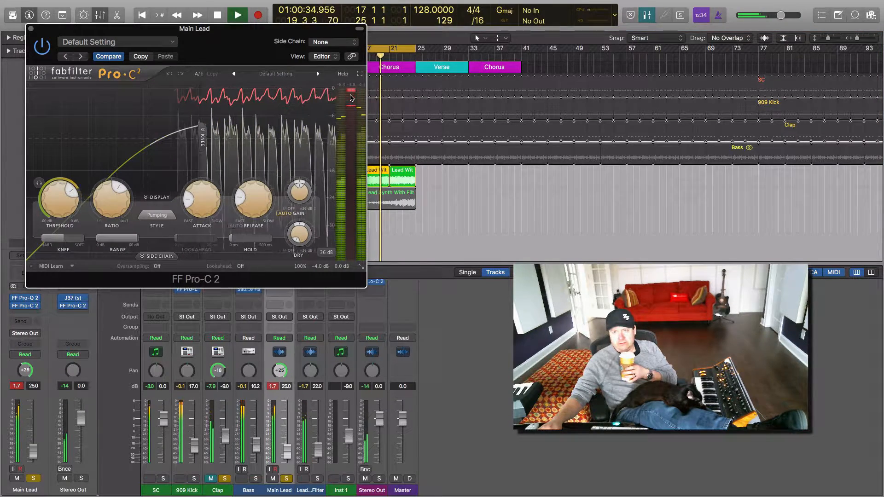
pyautogui.click(65, 385)
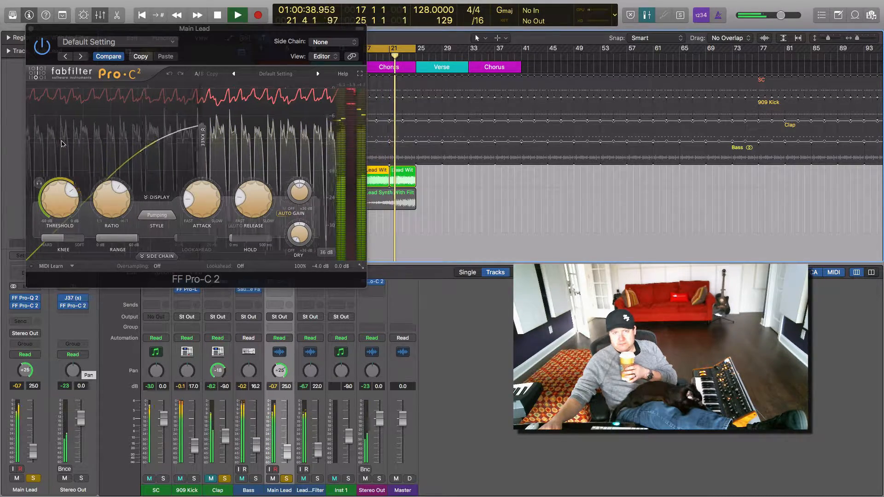
pyautogui.click(30, 29)
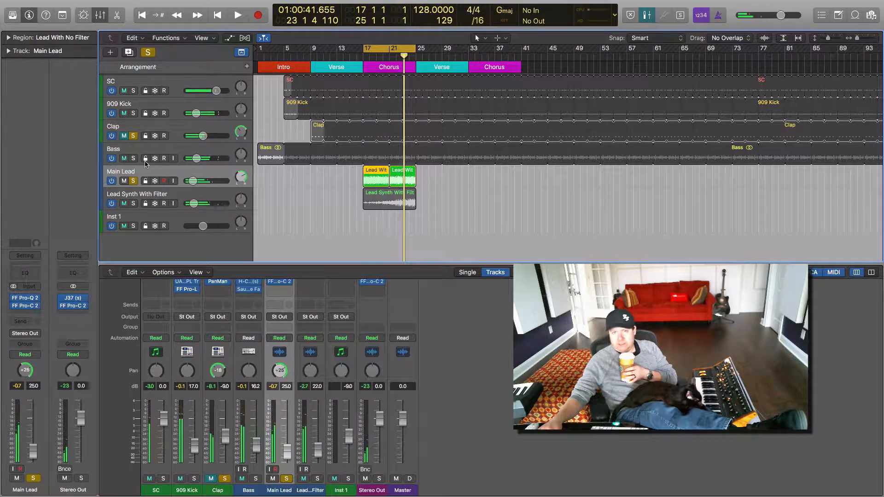
# Step: Clear the existing solos, solo the Lead Synth With Filter track, and audition it from bar 17
pyautogui.click(148, 53)
pyautogui.click(206, 197)
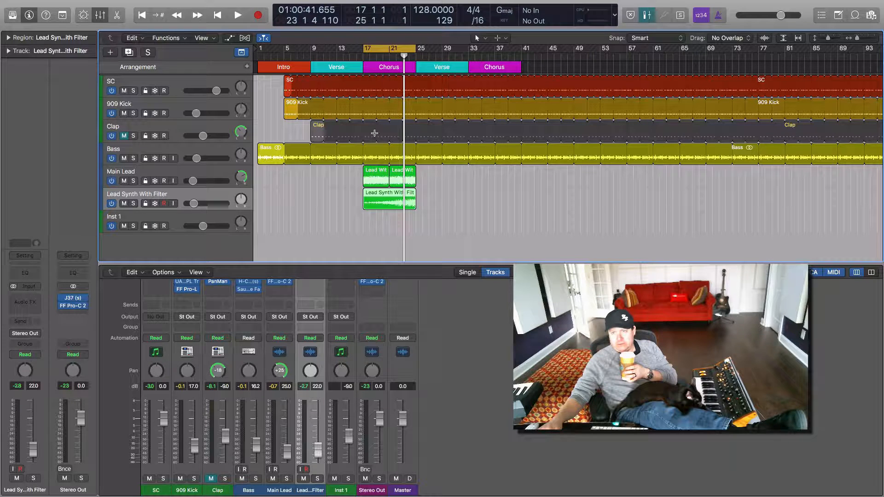
pyautogui.click(363, 60)
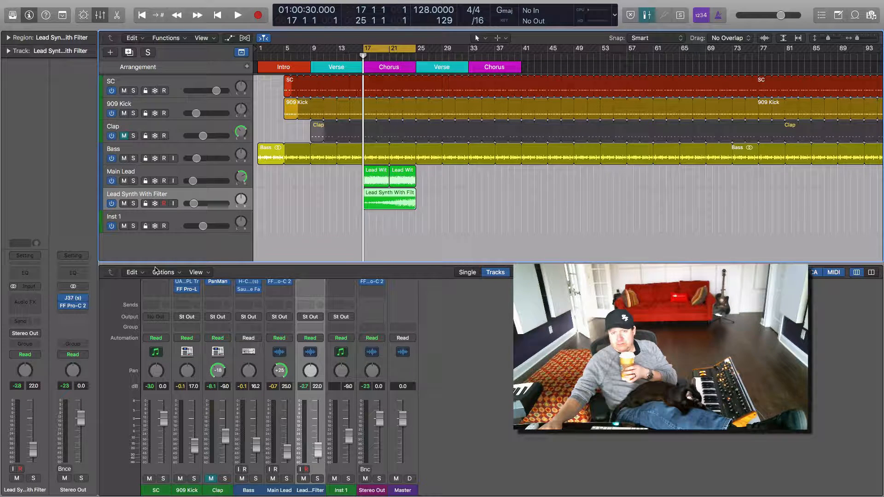
pyautogui.click(133, 204)
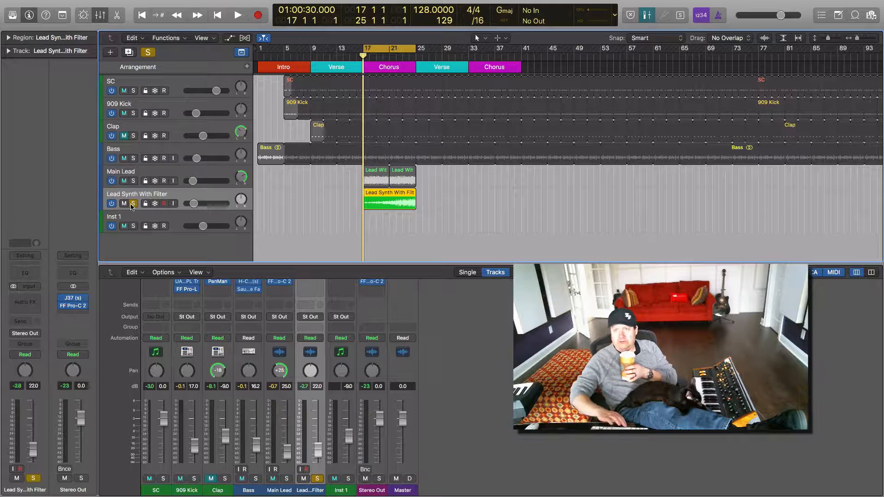
pyautogui.press('space')
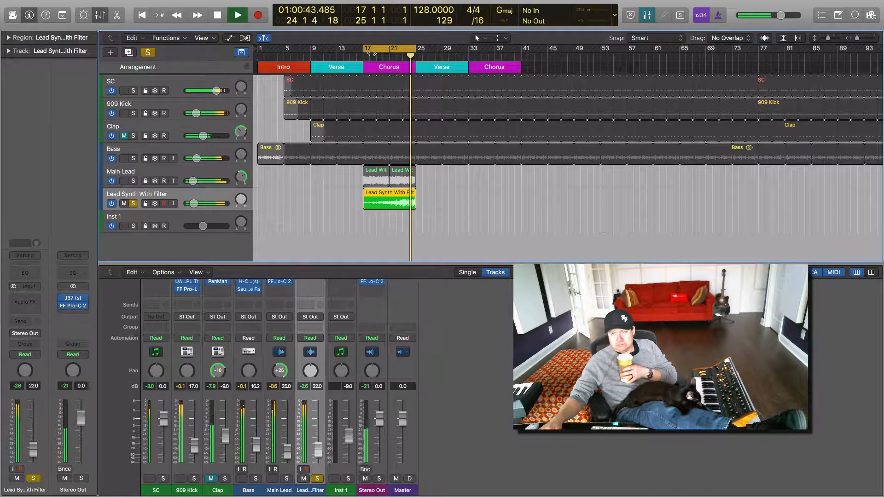
pyautogui.press('space')
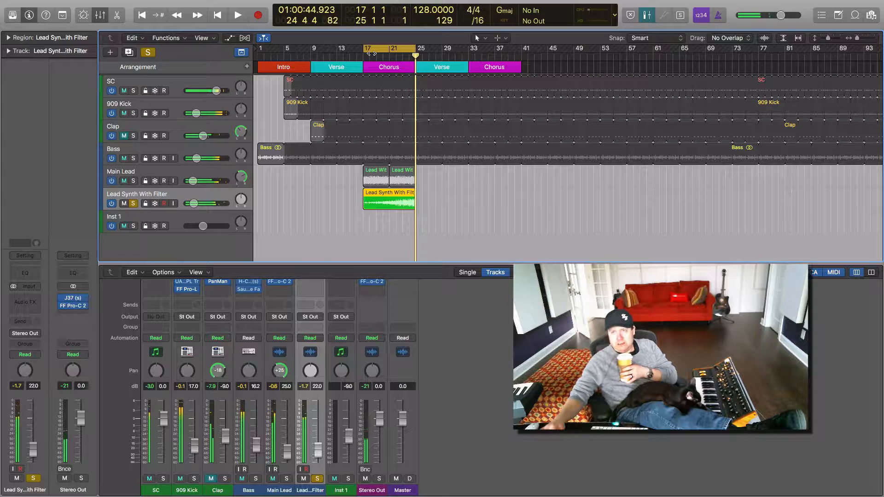
# Step: Turn off the cycle range, return the playhead to bar 1, and clear the solo on Lead Synth With Filter
pyautogui.click(374, 45)
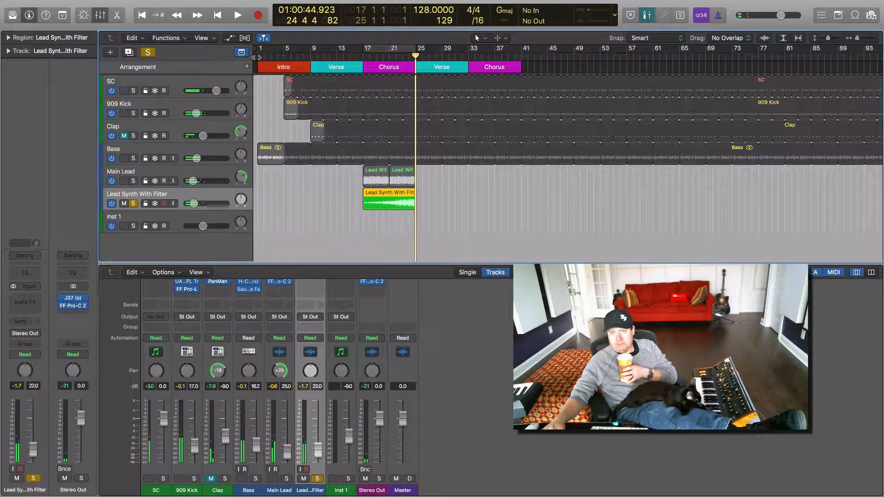
pyautogui.press('Return')
pyautogui.click(148, 52)
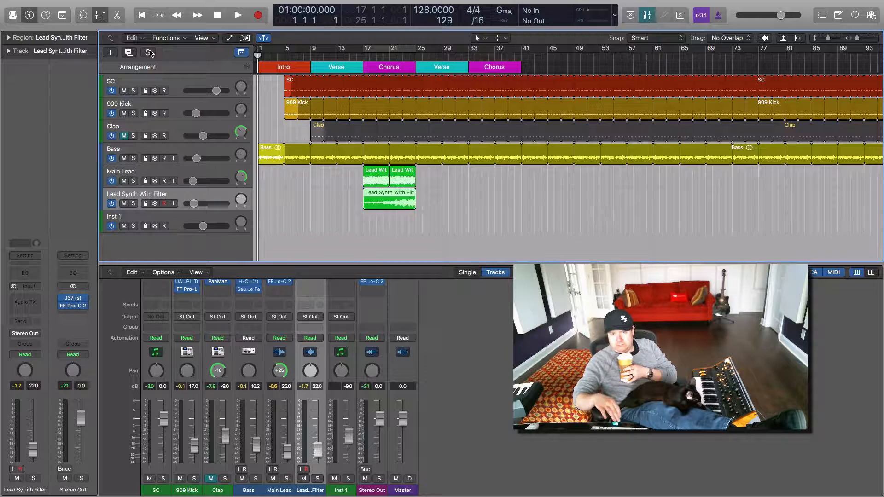
# Step: Play the full mix from the start and unmute the Clap track during playback, stopping after the chorus
pyautogui.press('space')
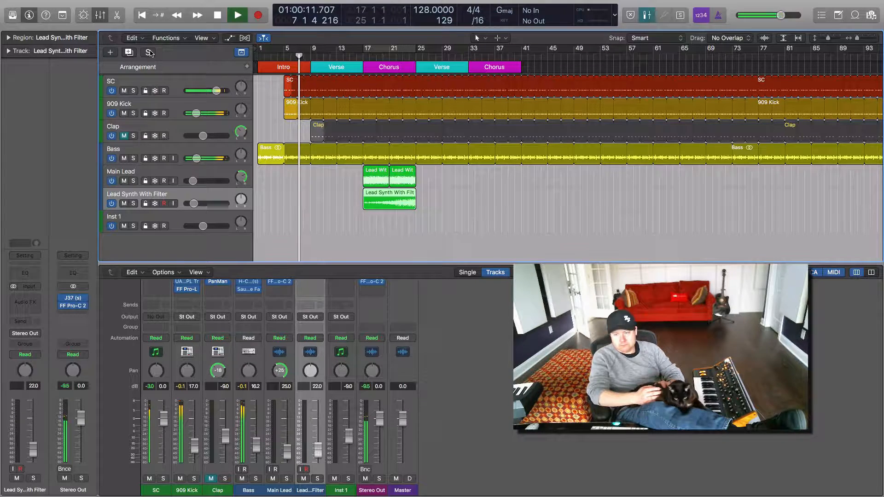
pyautogui.click(124, 136)
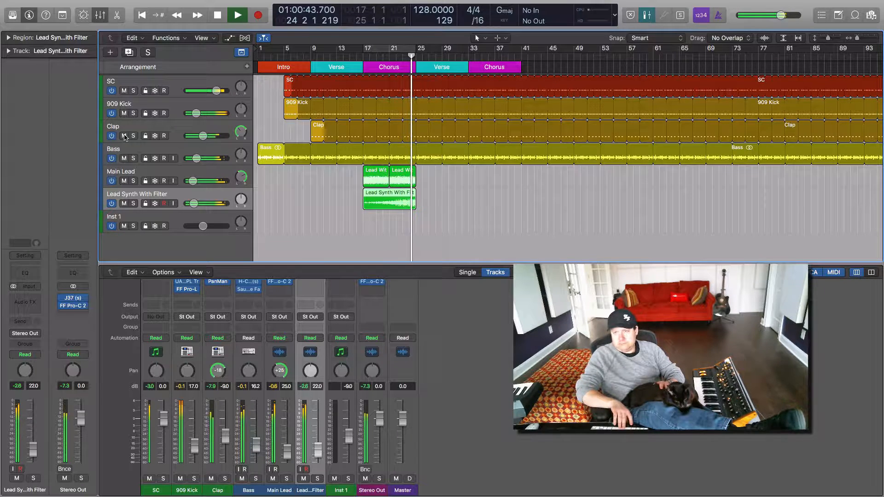
pyautogui.press('space')
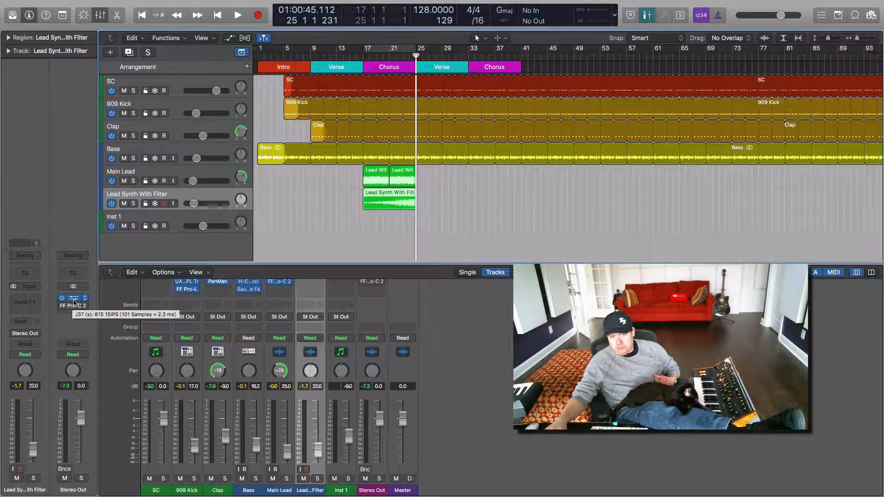
# Step: Play the mix in a cycle range from bar 17 to bar 29, comparing the Stereo Out's J37 bypassed and enabled
pyautogui.click(74, 299)
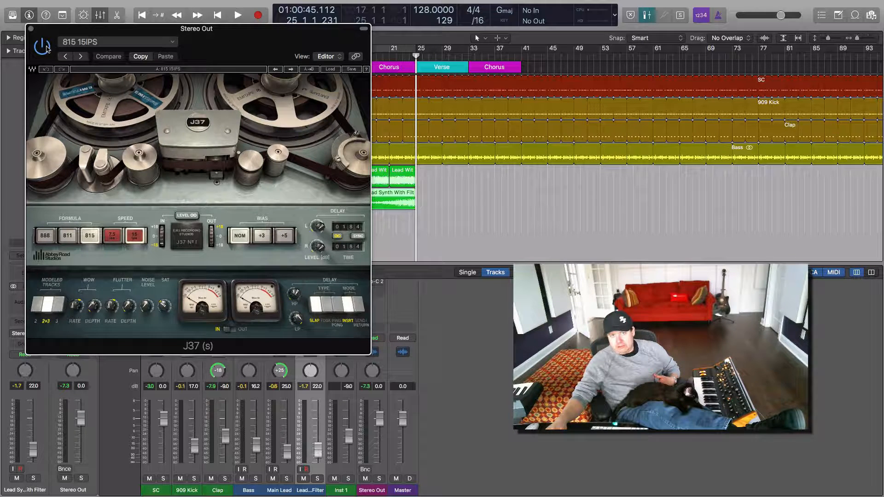
pyautogui.moveTo(82, 32); pyautogui.dragTo(131, 250)
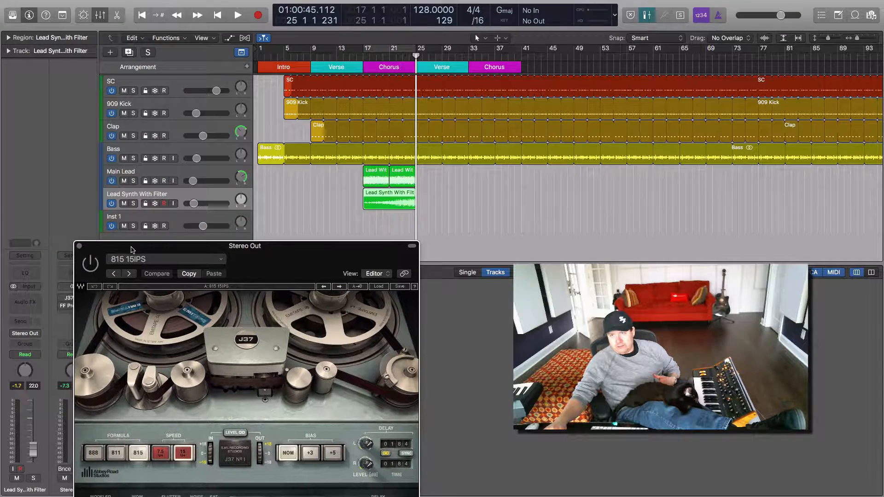
pyautogui.moveTo(367, 50); pyautogui.dragTo(443, 52)
pyautogui.press('space')
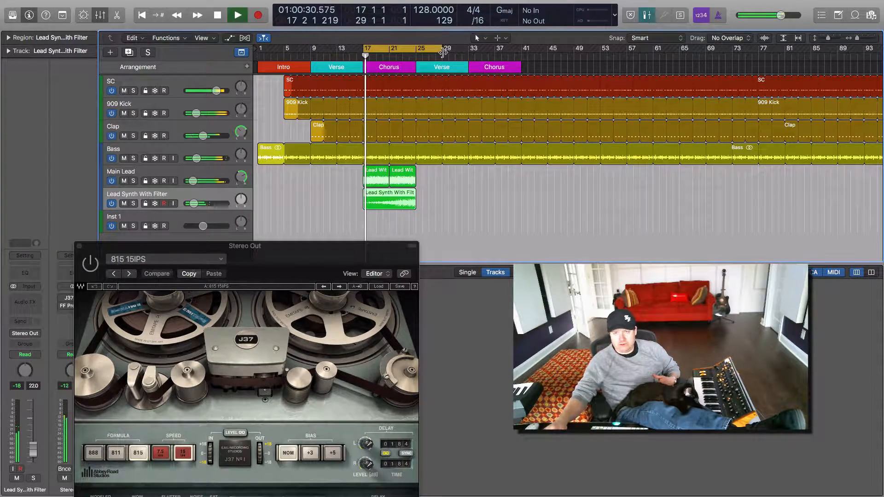
pyautogui.click(91, 267)
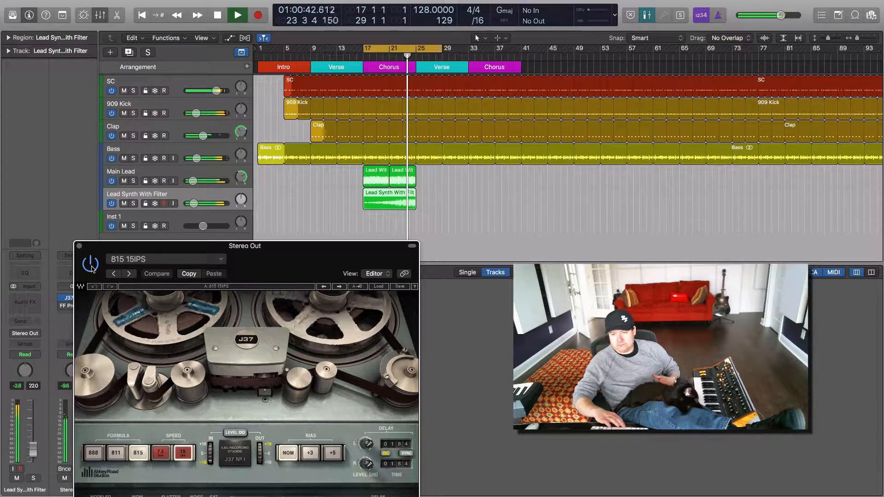
pyautogui.press('space')
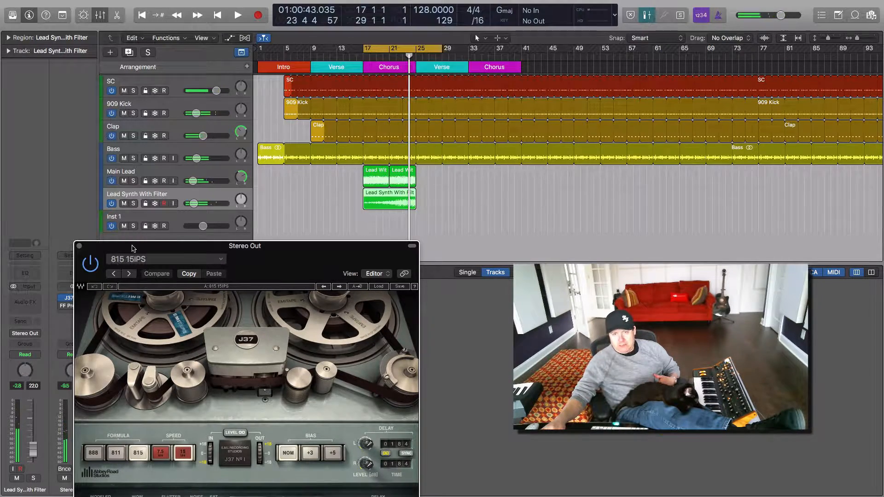
# Step: Enable and open the Stereo Out's FF Pro-C 2, moving both plug-in windows clear of the tracks and channel strips
pyautogui.moveTo(133, 249); pyautogui.dragTo(358, 174)
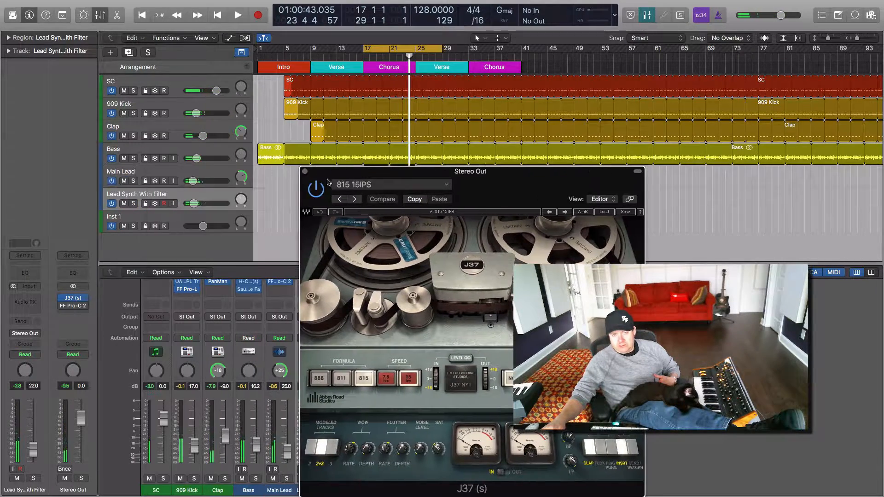
pyautogui.click(73, 307)
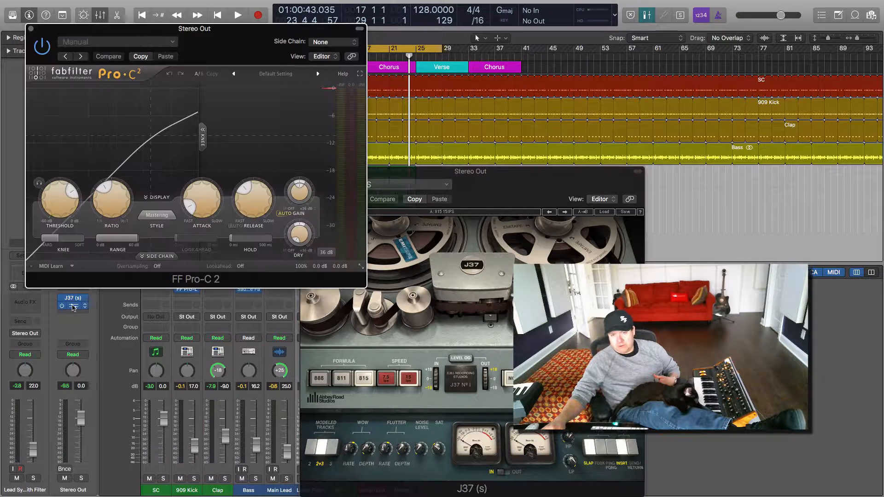
pyautogui.moveTo(104, 189)
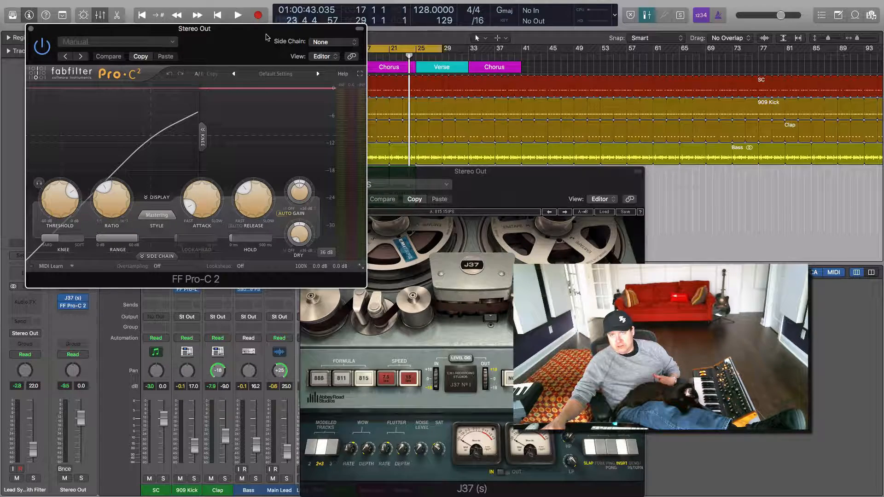
pyautogui.moveTo(266, 37); pyautogui.dragTo(777, 78)
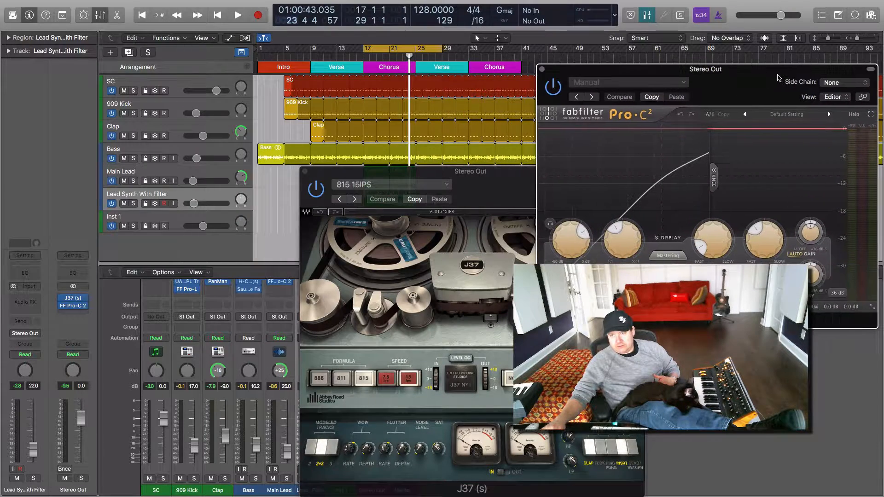
# Step: Play the chorus from bar 17 comparing the Stereo Out's FF Pro-C 2 bypassed and enabled, and close both plug-in windows
pyautogui.click(364, 58)
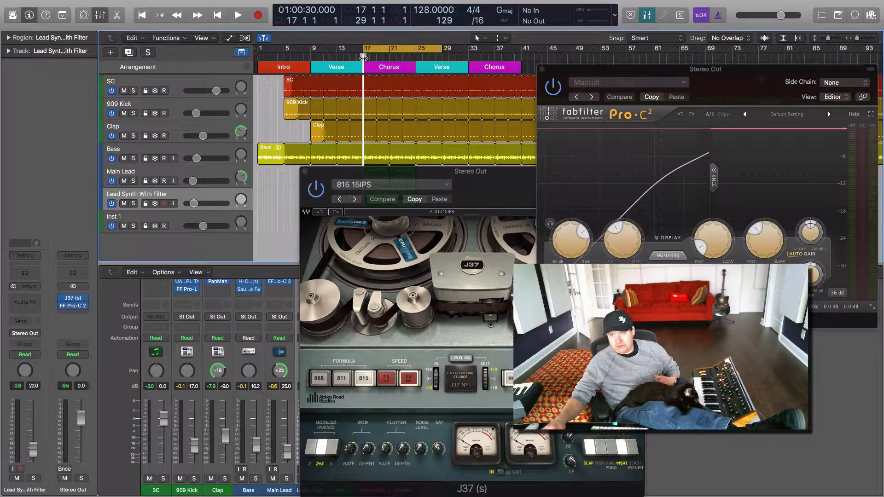
pyautogui.click(552, 88)
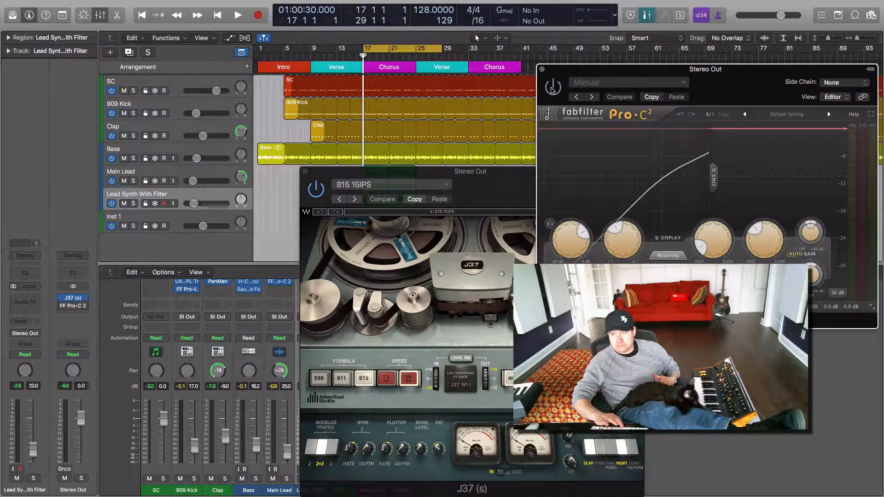
pyautogui.press('space')
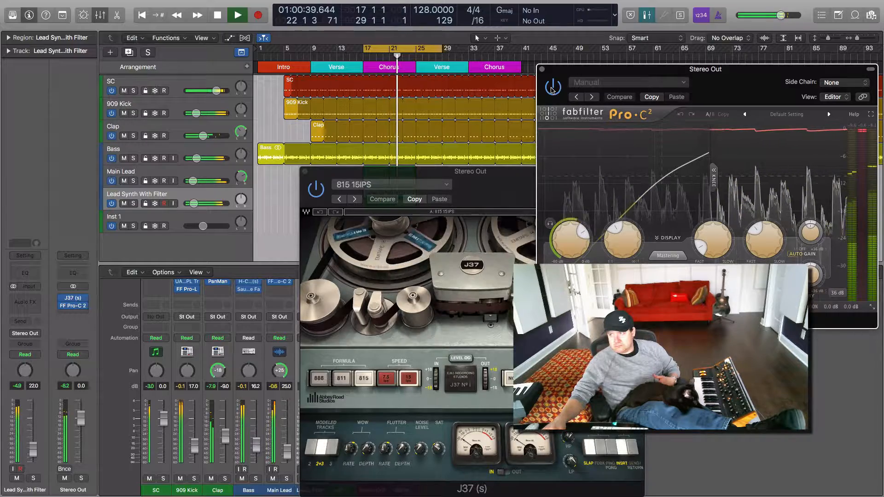
pyautogui.press('space')
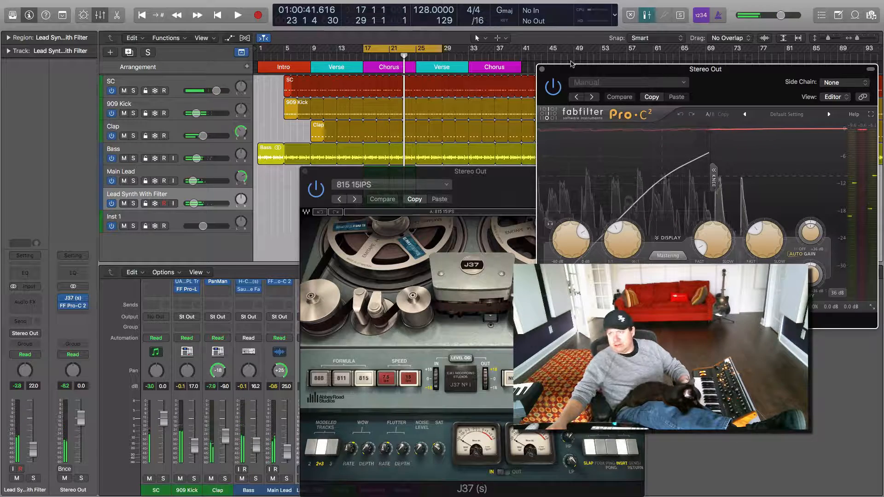
pyautogui.click(542, 69)
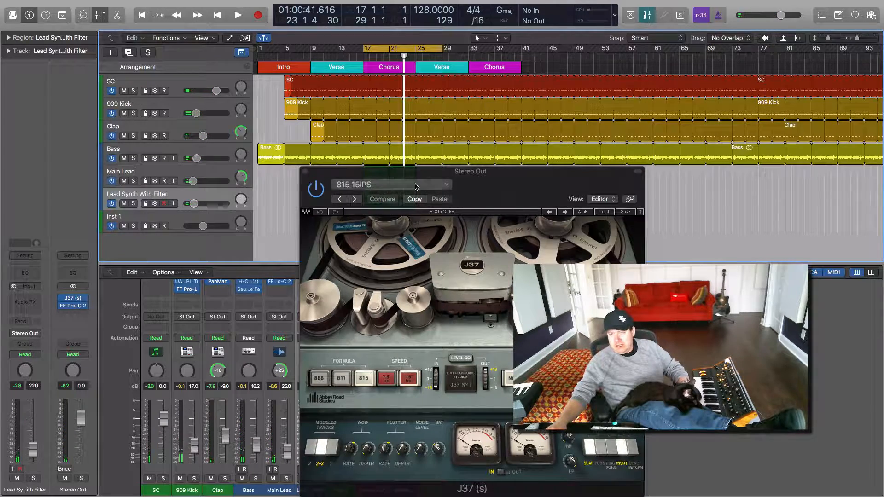
pyautogui.click(305, 172)
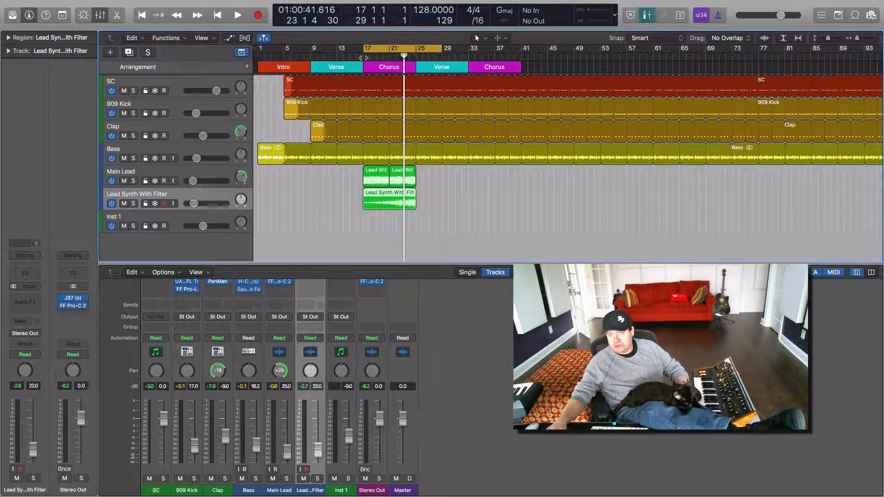
# Step: Turn off the cycle range and return the playhead to bar 1
pyautogui.click(363, 58)
pyautogui.click(392, 48)
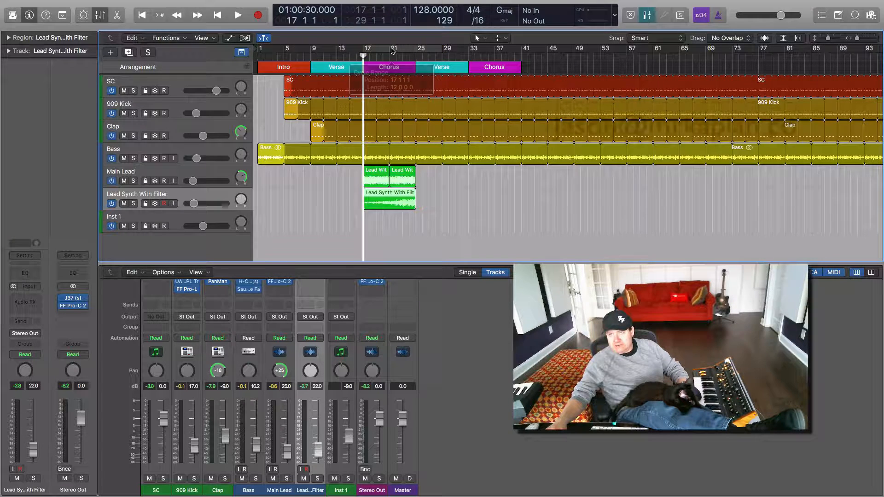
pyautogui.click(258, 57)
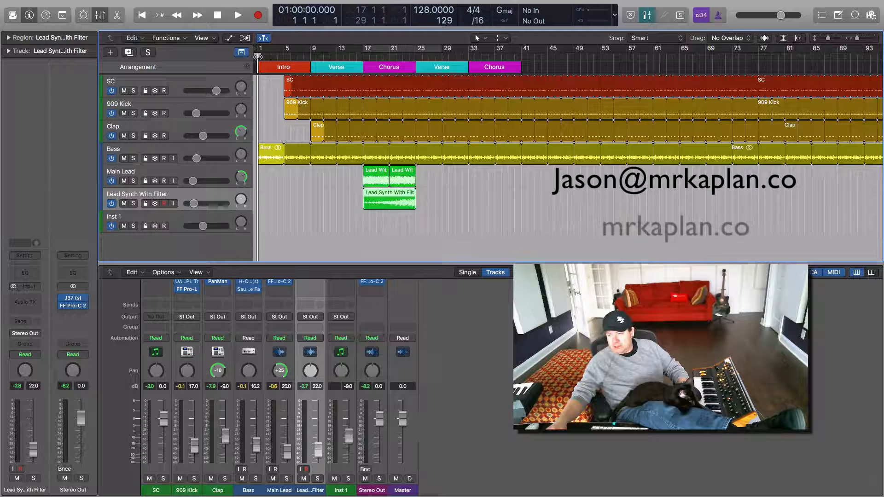